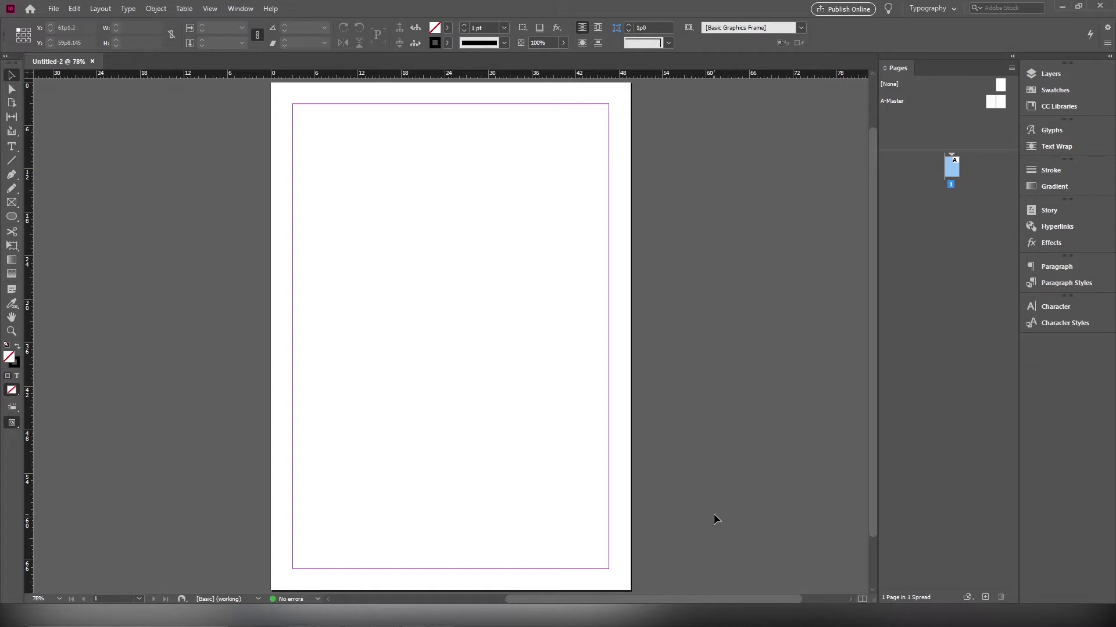
Add six pages after page 1 so the document has seven pages
{"action": "left_click", "coordinate": [958, 213]}
{"action": "left_click", "coordinate": [950, 172]}
{"action": "left_click", "coordinate": [985, 597]}
{"action": "left_click", "coordinate": [985, 597]}
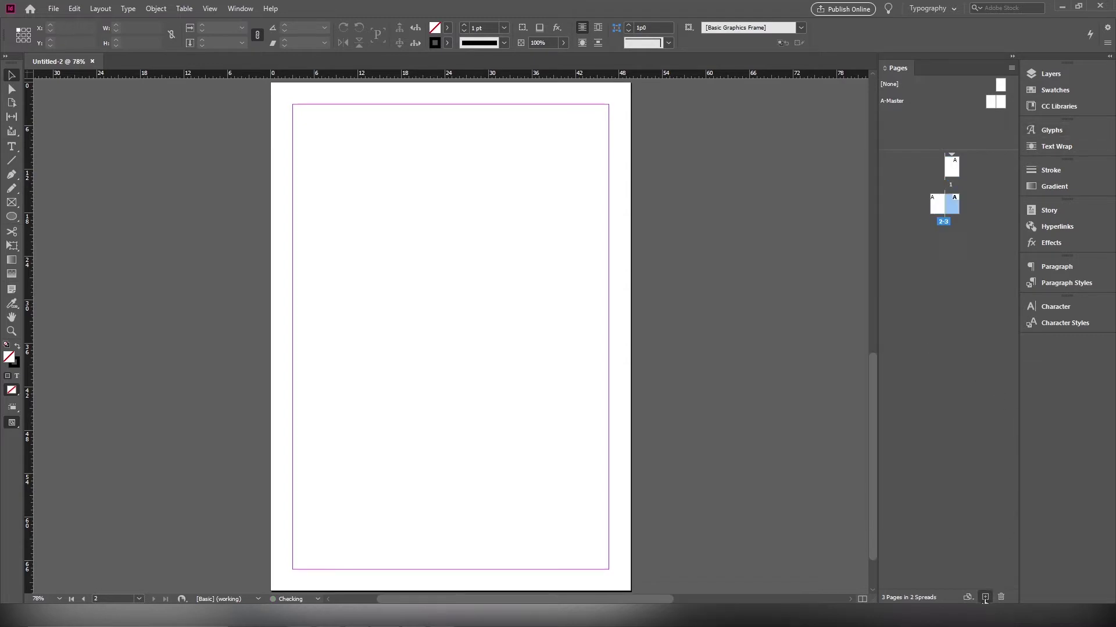
{"action": "left_click", "coordinate": [985, 598]}
{"action": "left_click", "coordinate": [985, 597]}
{"action": "left_click", "coordinate": [985, 597]}
{"action": "left_click", "coordinate": [985, 597]}
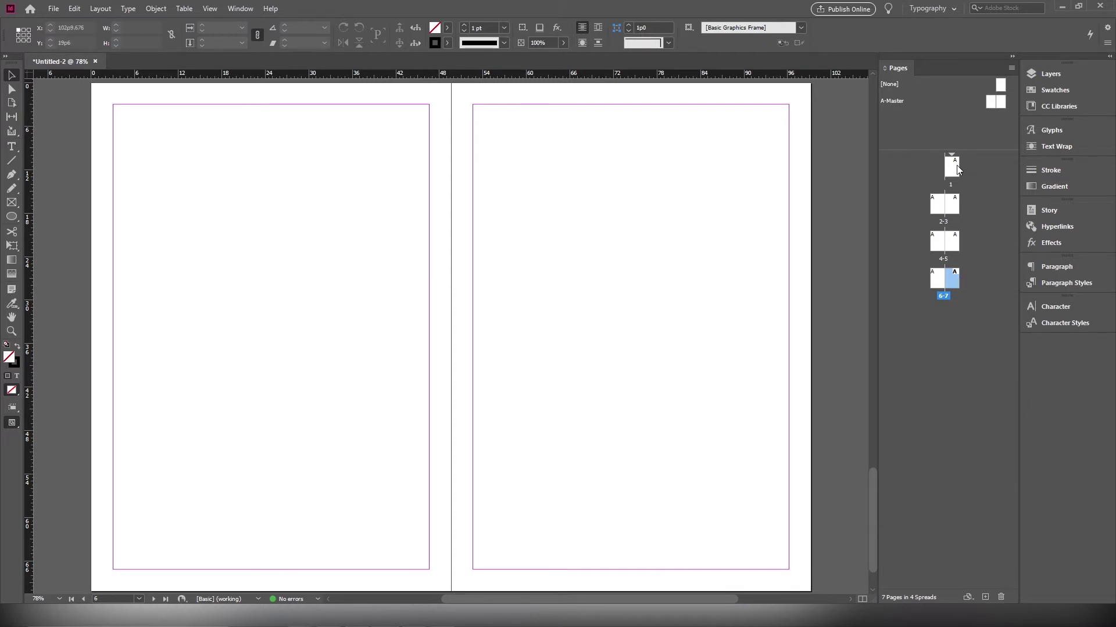
On A-Master's left page, draw a rectangle about 43p7 by 4p6 along the bottom margin and fill it with C=15 M=100 Y=100 K=0
{"action": "double_click", "coordinate": [994, 104]}
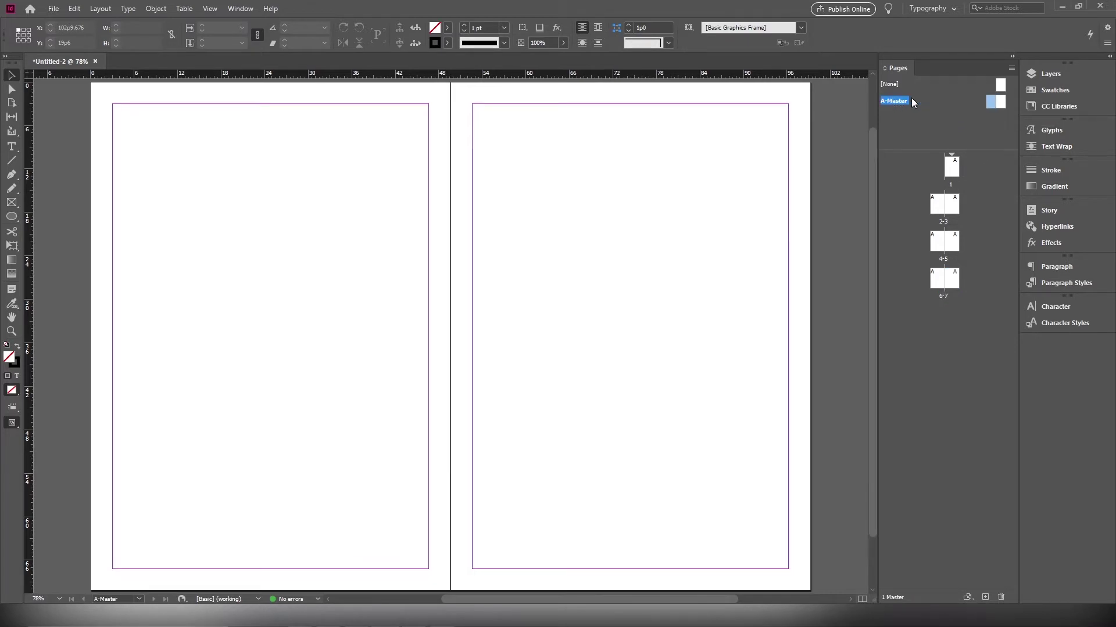
{"action": "mouse_move", "coordinate": [984, 150]}
{"action": "left_mouse_down"}
{"action": "mouse_move", "coordinate": [986, 106]}
{"action": "mouse_move", "coordinate": [990, 155]}
{"action": "left_mouse_up"}
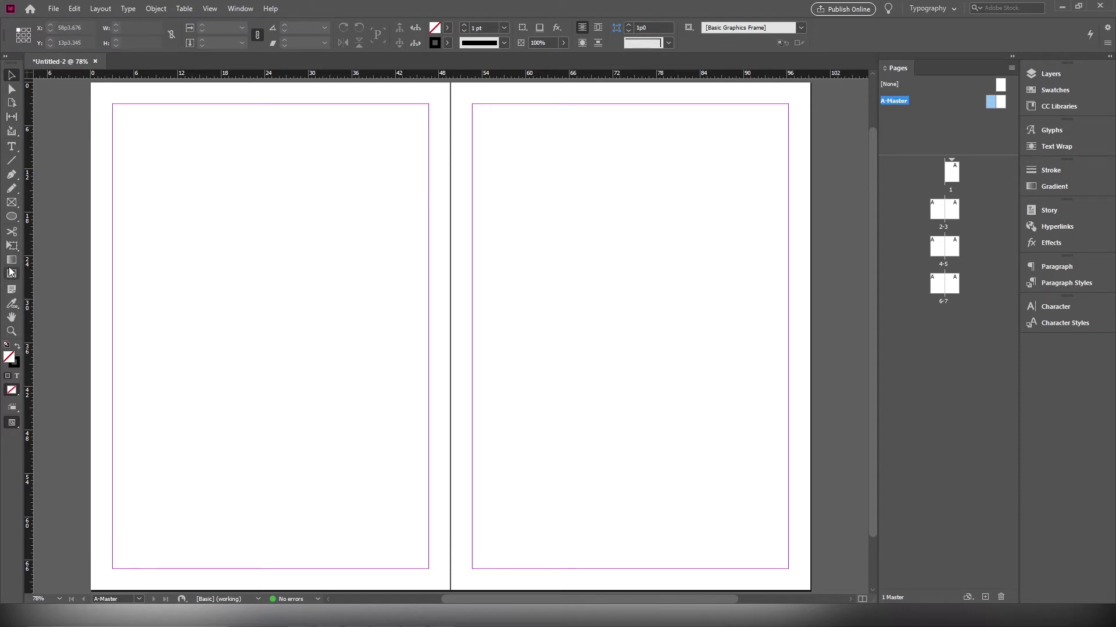
{"action": "left_click_drag", "start_coordinate": [11, 219], "coordinate": [36, 229]}
{"action": "left_click_drag", "start_coordinate": [112, 568], "coordinate": [428, 537]}
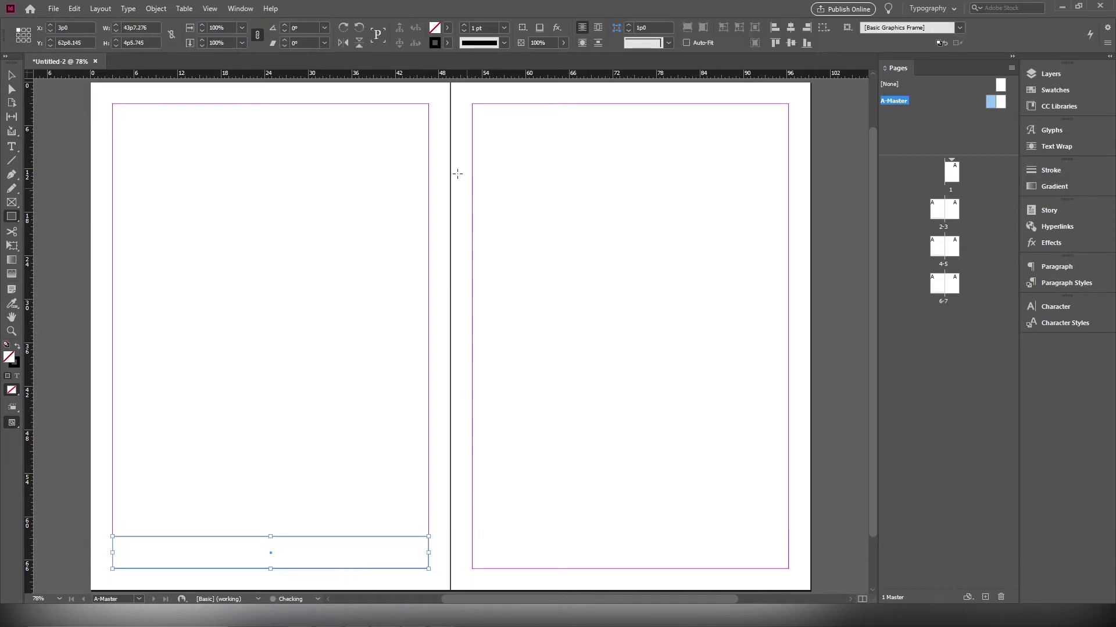
{"action": "left_click", "coordinate": [447, 28]}
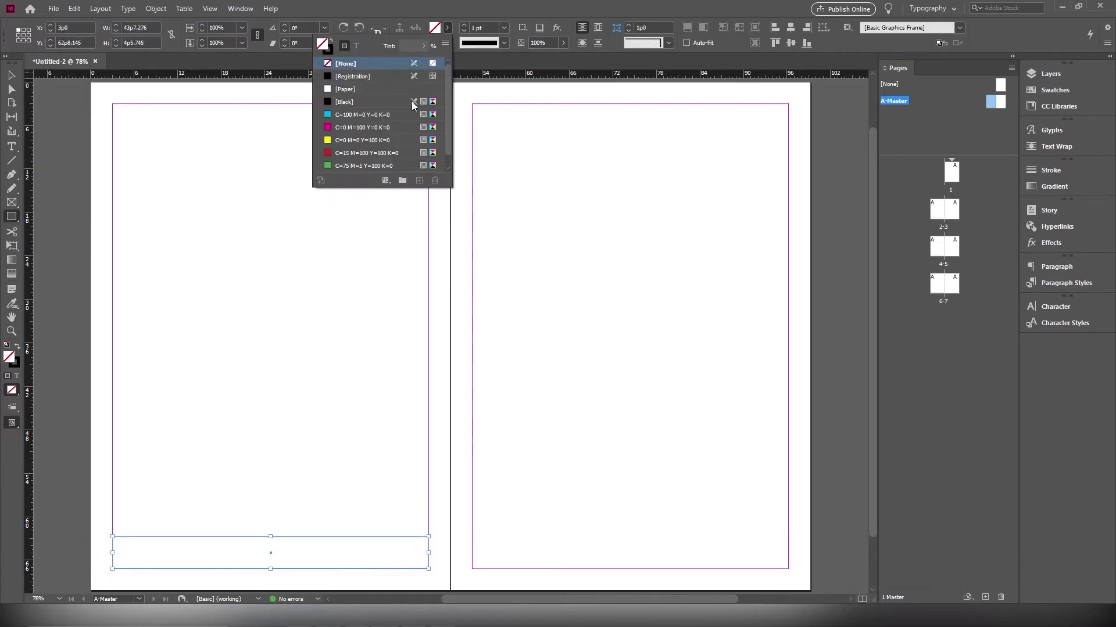
{"action": "left_click", "coordinate": [344, 154]}
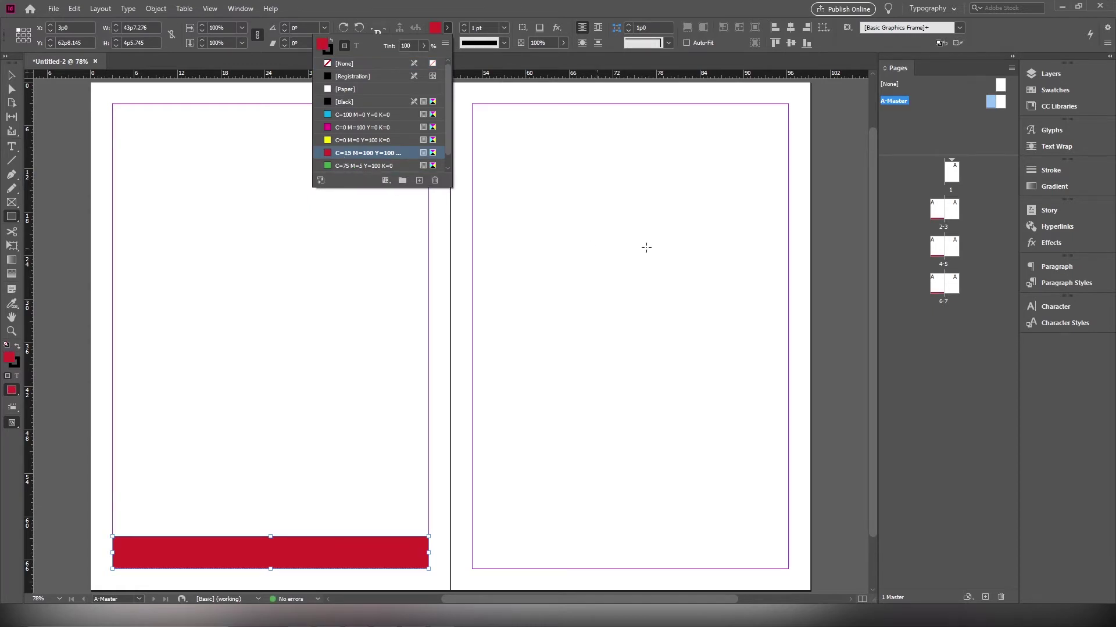
{"action": "left_click", "coordinate": [941, 212]}
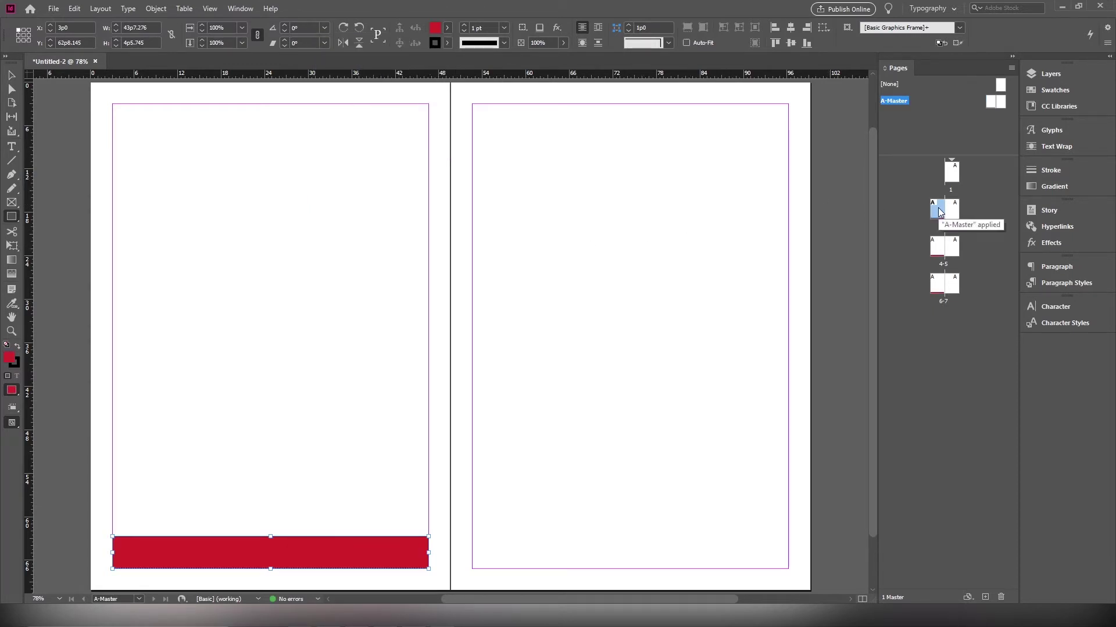
{"action": "double_click", "coordinate": [941, 213]}
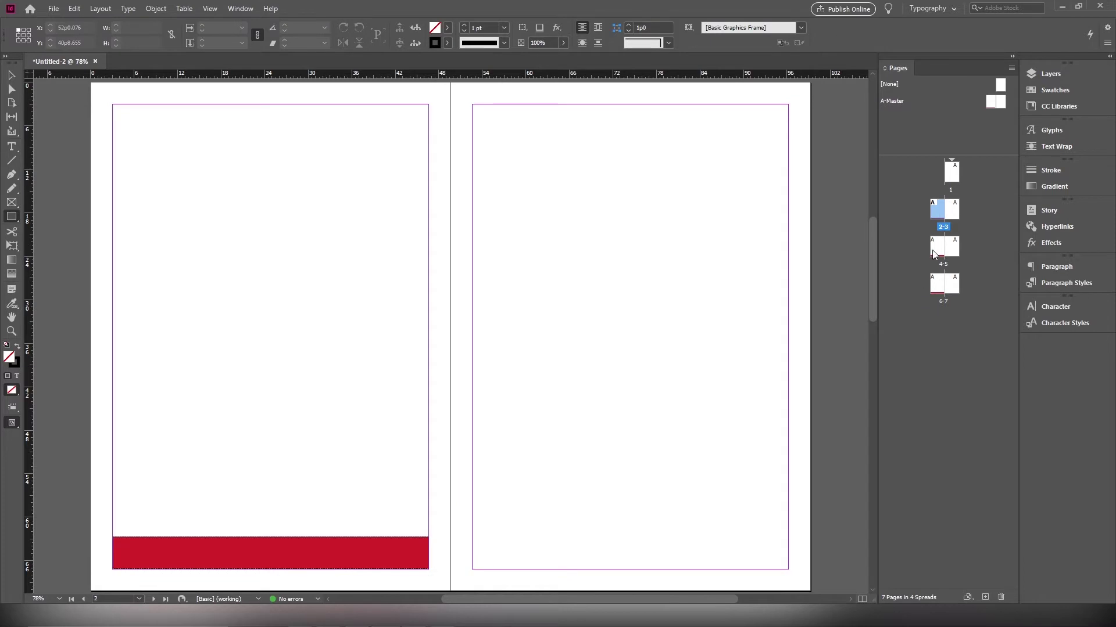
{"action": "double_click", "coordinate": [934, 254]}
Duplicate the red bar onto A-Master's right page along the bottom margin and fill the copy with C=100 M=0 Y=0 K=0
{"action": "left_click", "coordinate": [13, 76]}
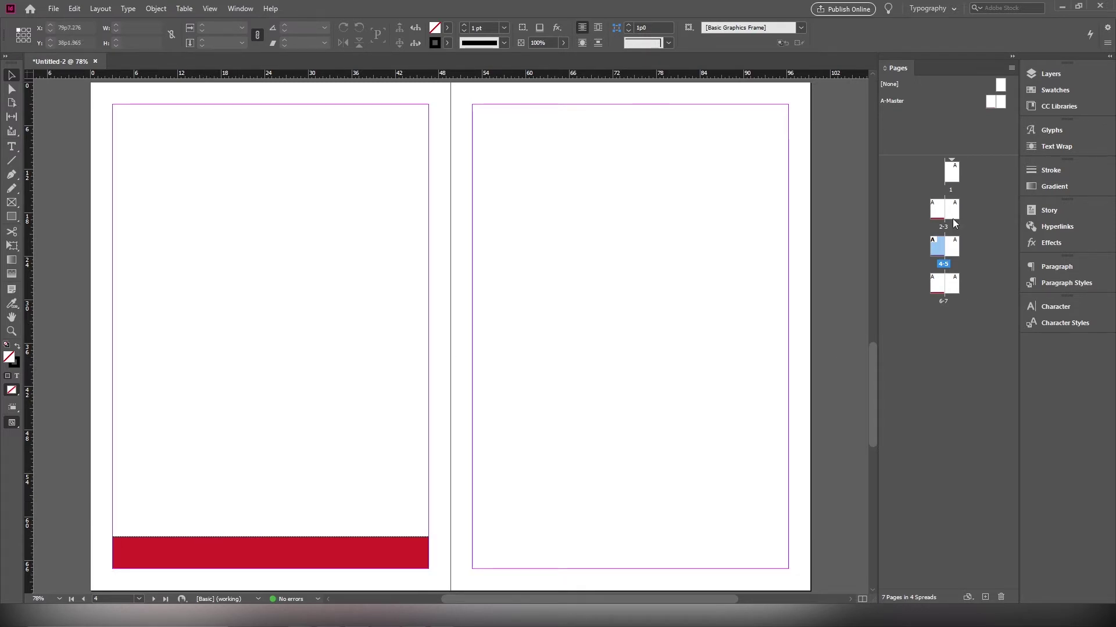
{"action": "double_click", "coordinate": [990, 106]}
{"action": "left_click", "coordinate": [232, 553]}
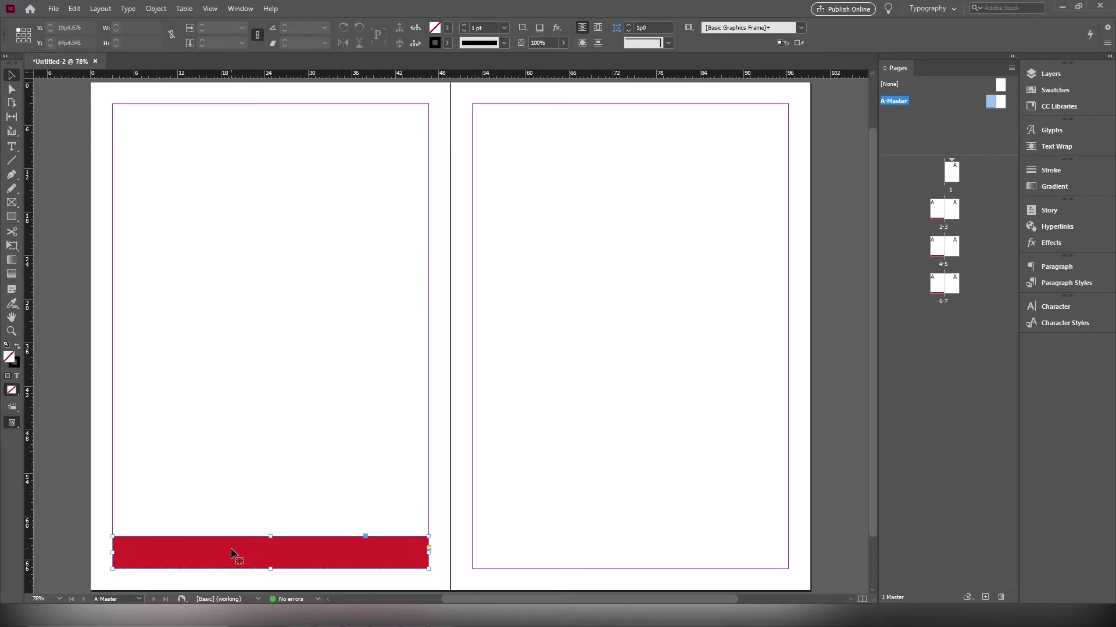
{"action": "left_click_drag", "start_coordinate": [233, 556], "coordinate": [599, 560]}
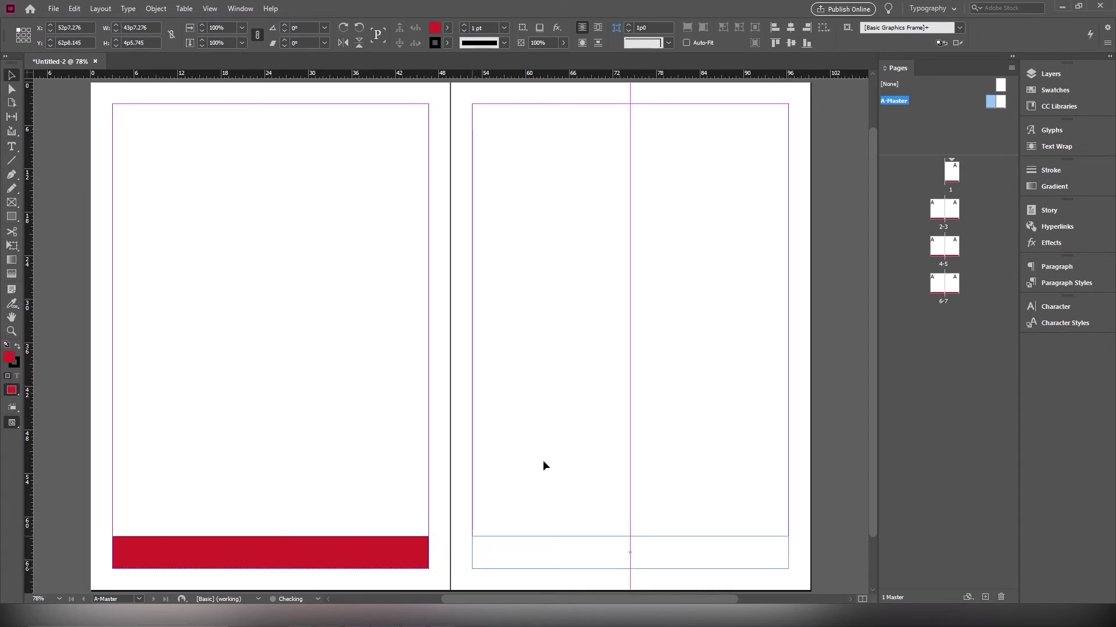
{"action": "left_click", "coordinate": [447, 28]}
{"action": "left_click", "coordinate": [368, 116]}
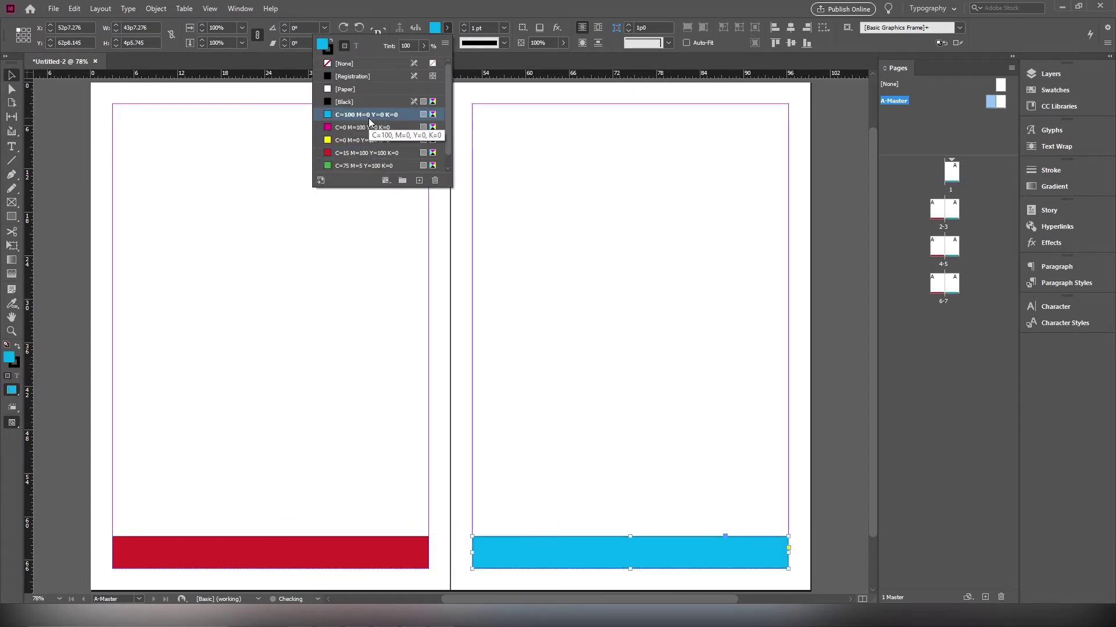
{"action": "left_click", "coordinate": [522, 273]}
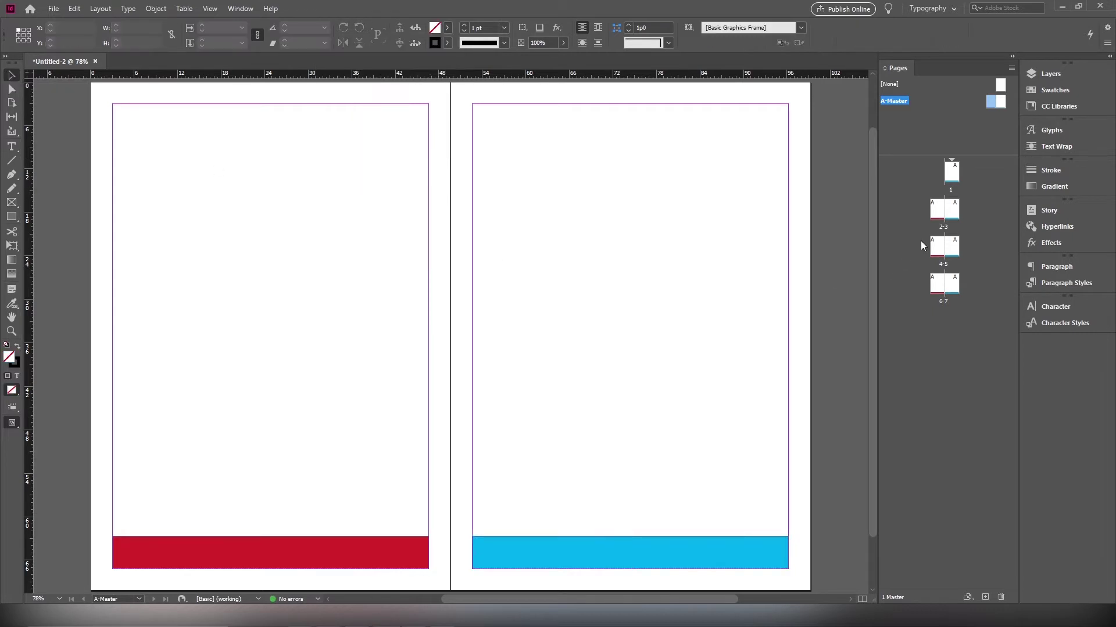
{"action": "double_click", "coordinate": [949, 212]}
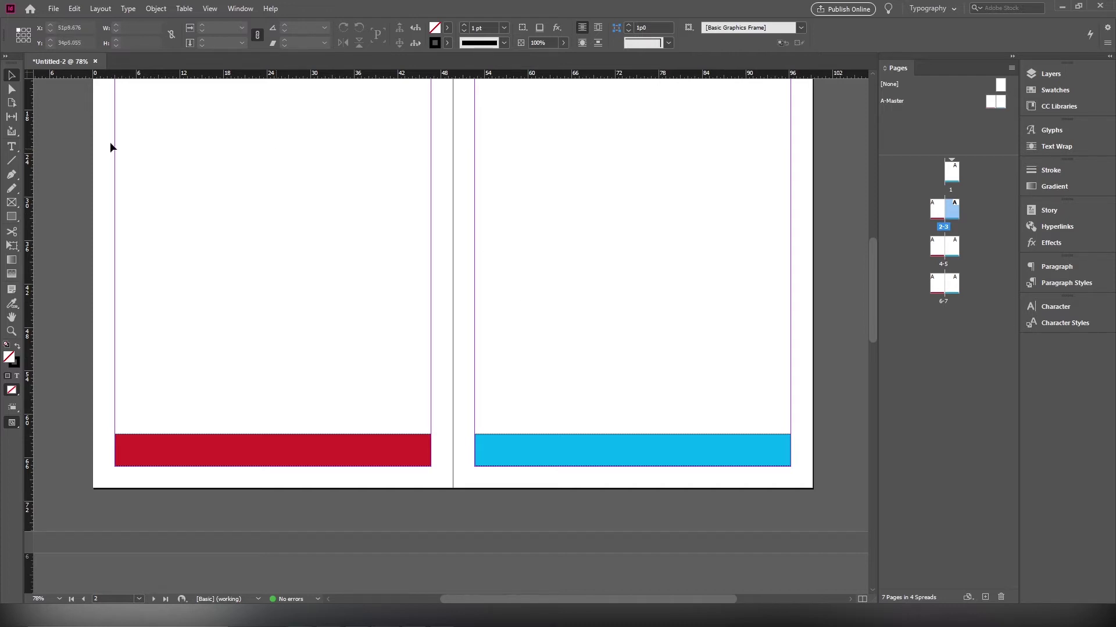
Place a copy of A-Master's red bar across the spine near mid-page and fill it with the green C=75 M=5 Y=100 K=0 swatch
{"action": "double_click", "coordinate": [995, 103]}
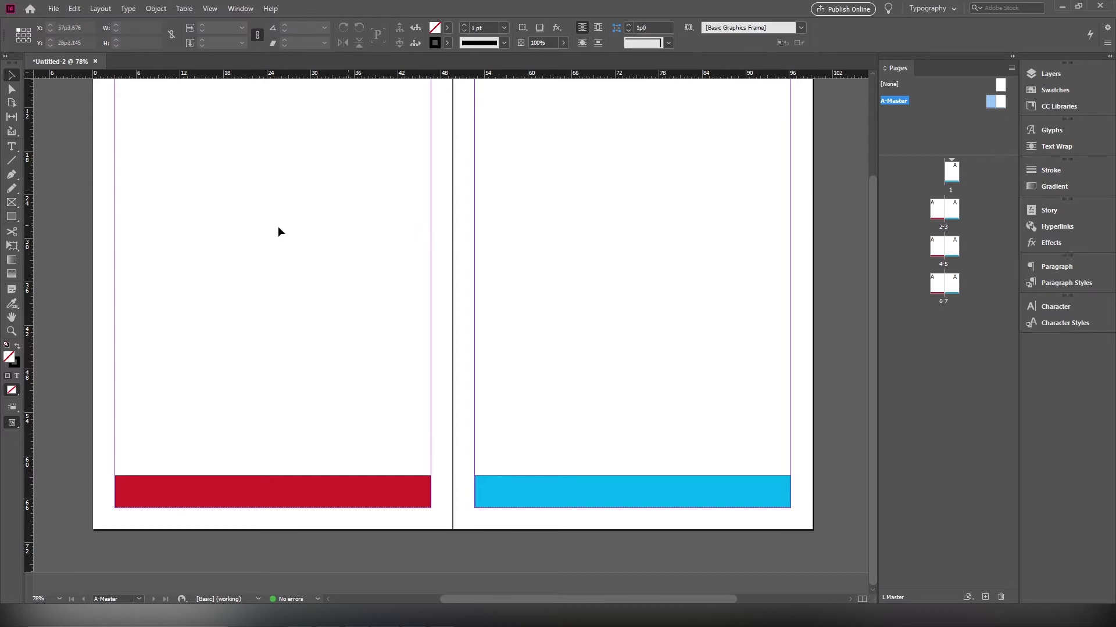
{"action": "left_click_drag", "start_coordinate": [284, 491], "coordinate": [464, 274]}
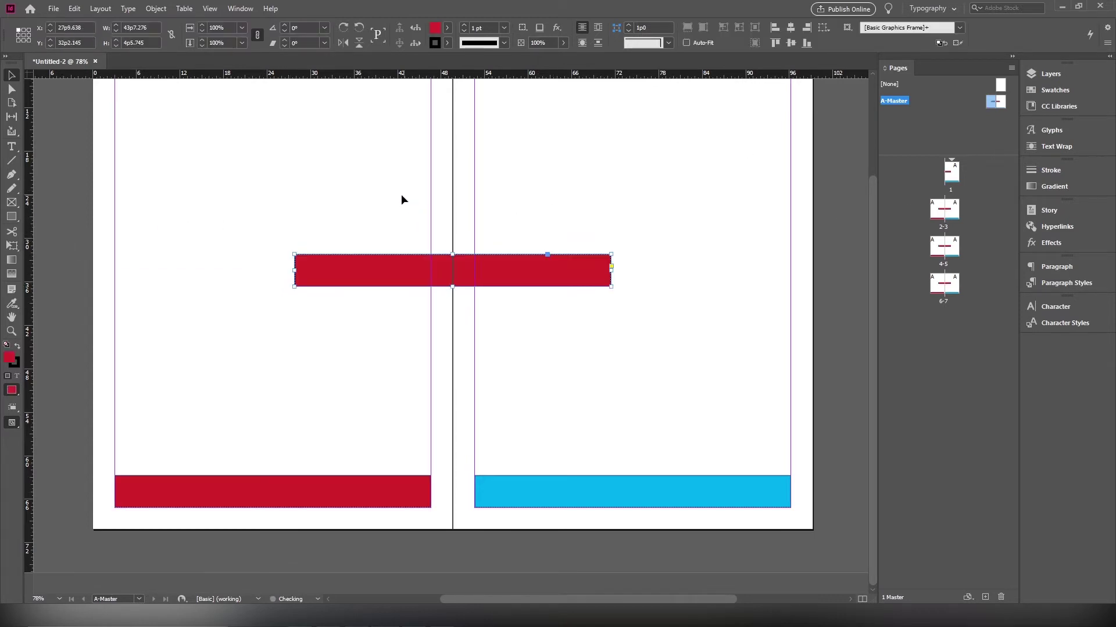
{"action": "left_click", "coordinate": [451, 28]}
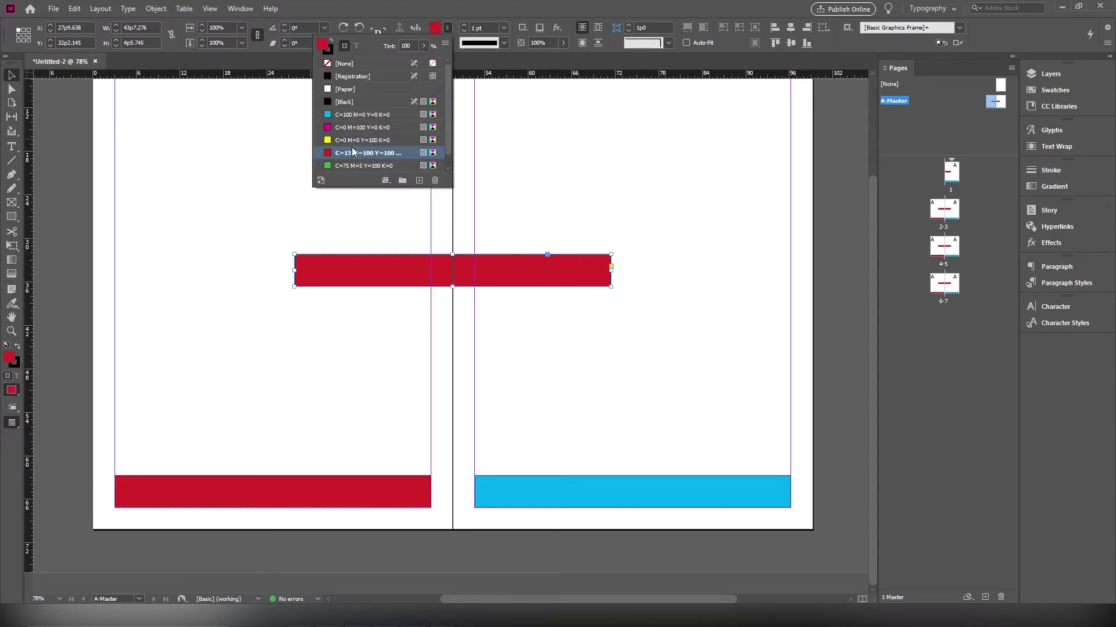
{"action": "left_click", "coordinate": [366, 166]}
{"action": "left_click", "coordinate": [567, 190]}
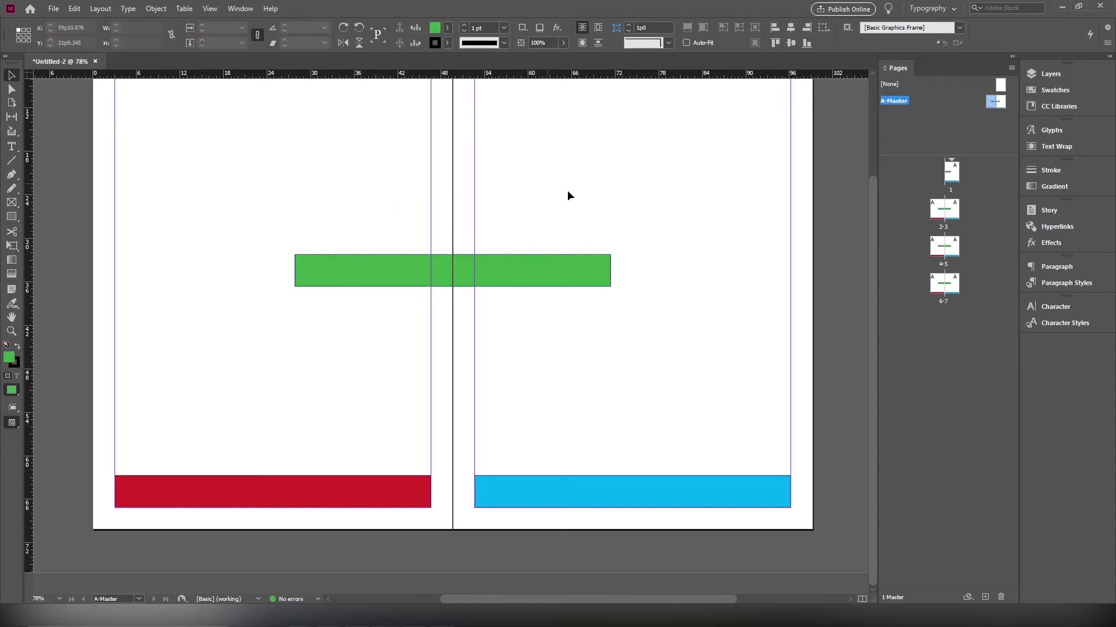
{"action": "double_click", "coordinate": [953, 212]}
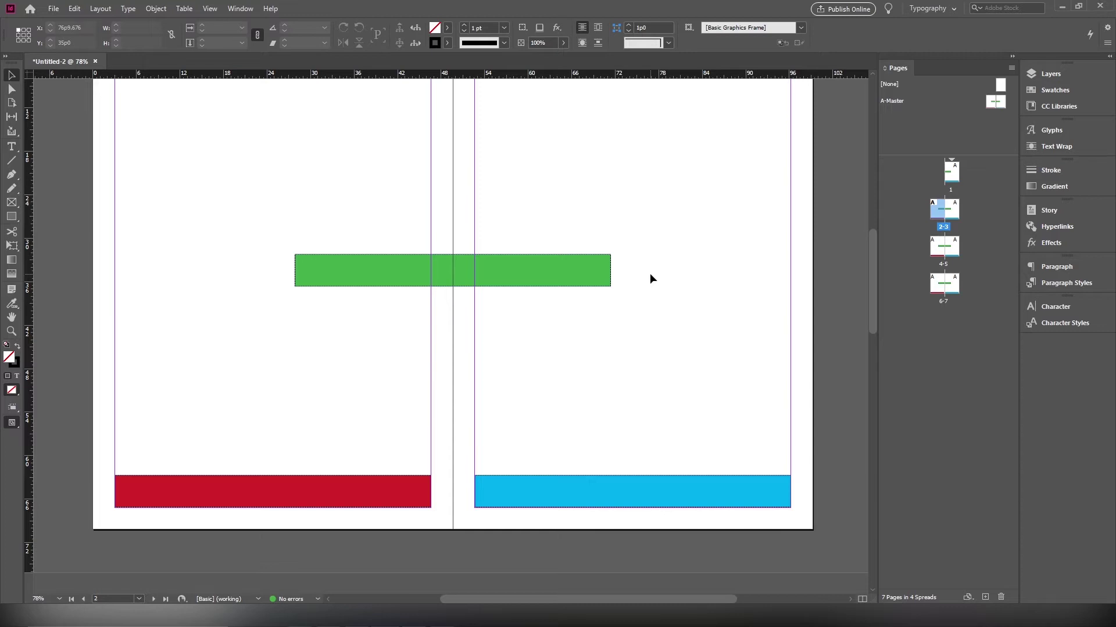
Apply the [None] master to pages 4-5
{"action": "left_click", "coordinate": [953, 249]}
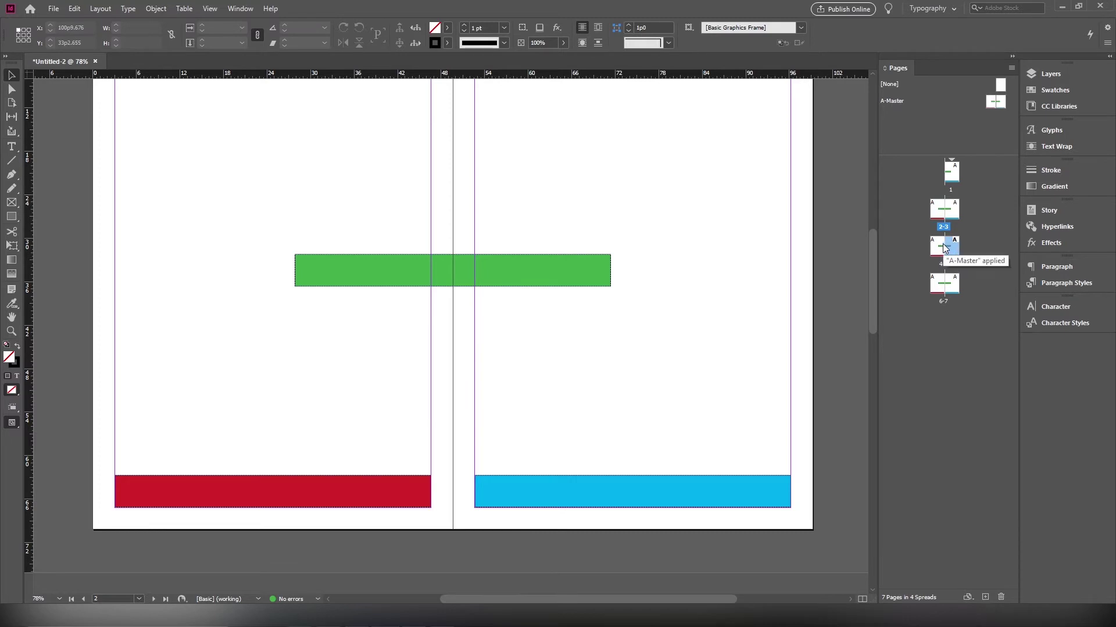
{"action": "left_click", "coordinate": [943, 245], "text": "shift"}
{"action": "right_click", "coordinate": [944, 248]}
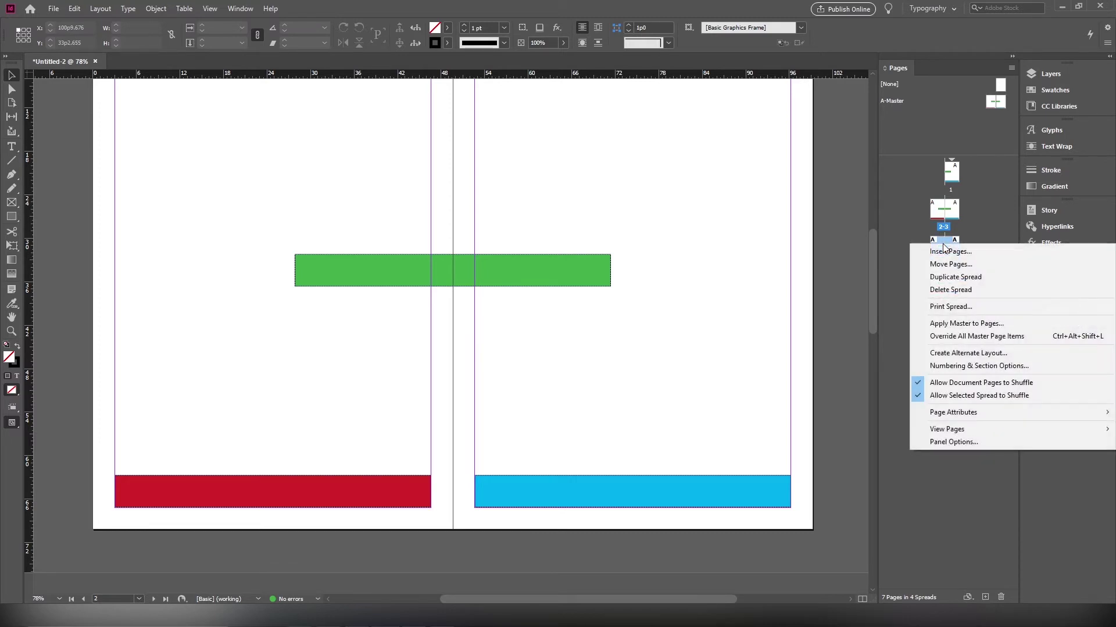
{"action": "left_click", "coordinate": [974, 323]}
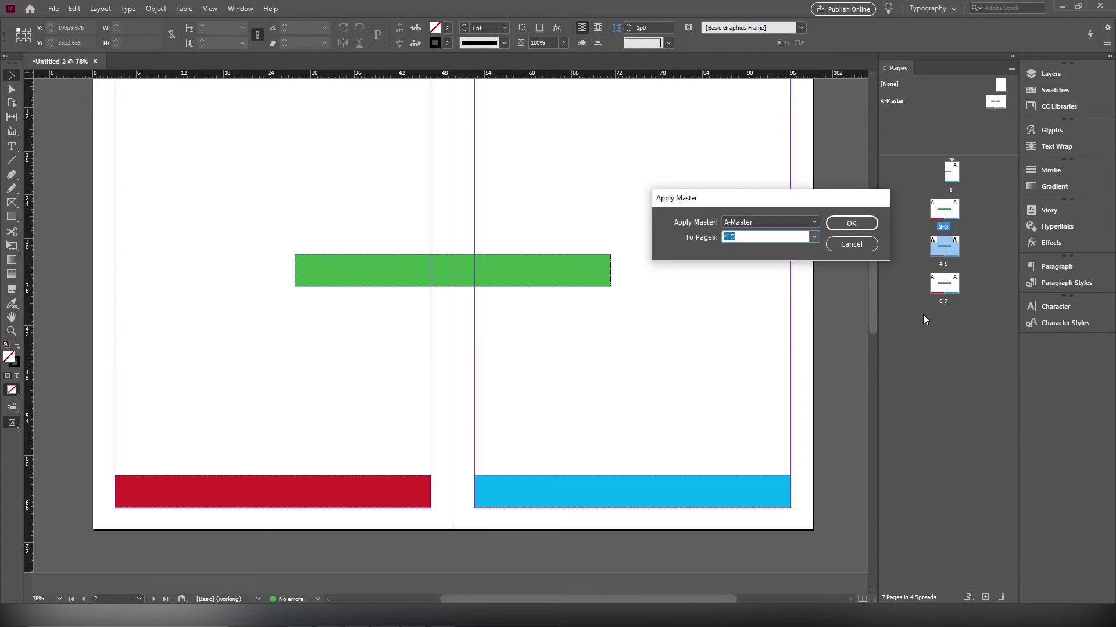
{"action": "left_click", "coordinate": [757, 224]}
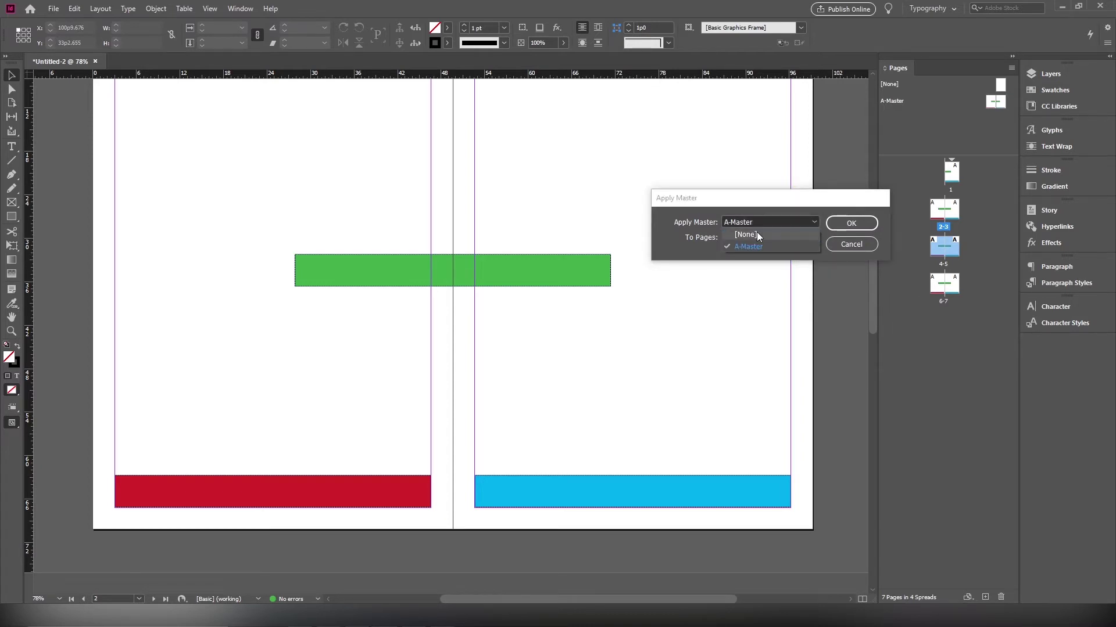
{"action": "left_click", "coordinate": [757, 223]}
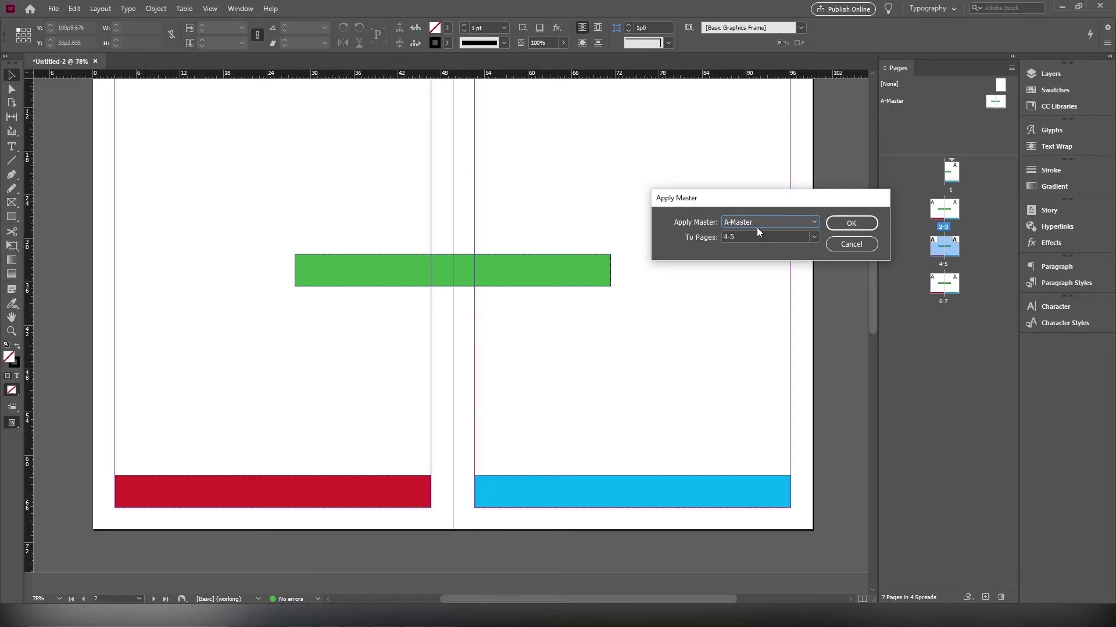
{"action": "left_click", "coordinate": [756, 225]}
{"action": "left_click", "coordinate": [790, 233]}
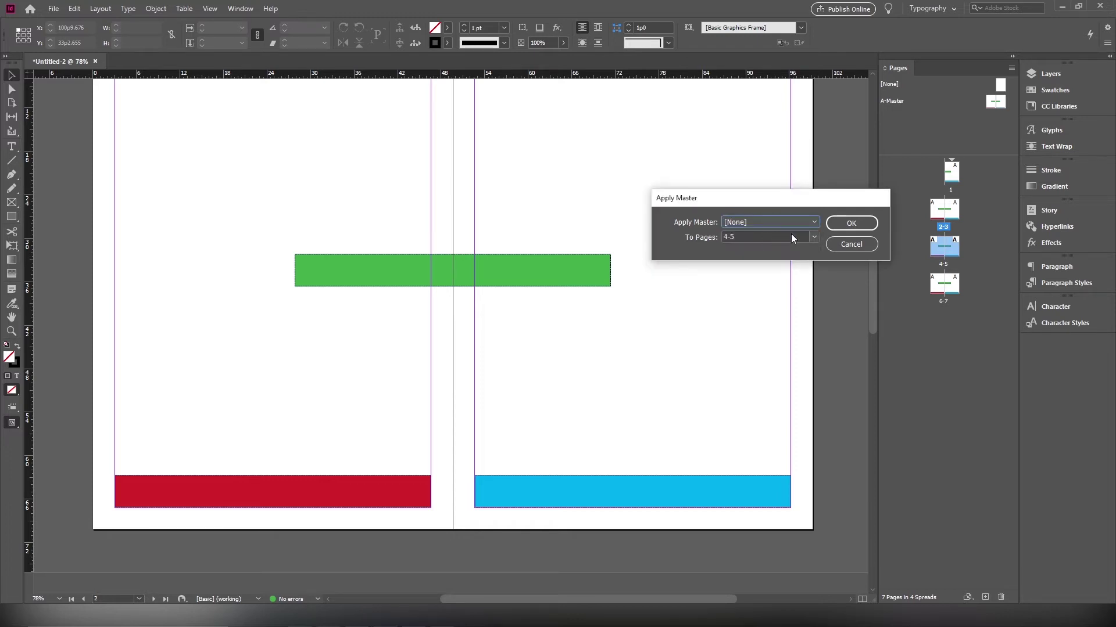
{"action": "left_click", "coordinate": [841, 223]}
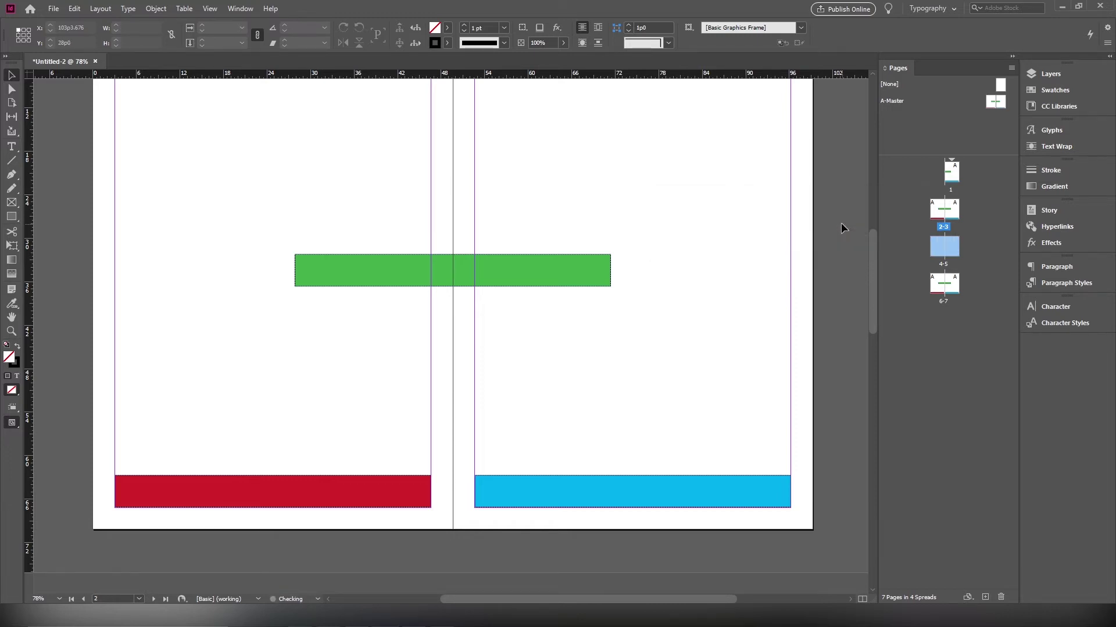
Inspect spread 4-5 and undo applying the [None] master to it
{"action": "double_click", "coordinate": [939, 255]}
{"action": "double_click", "coordinate": [948, 255]}
{"action": "left_click", "coordinate": [932, 252]}
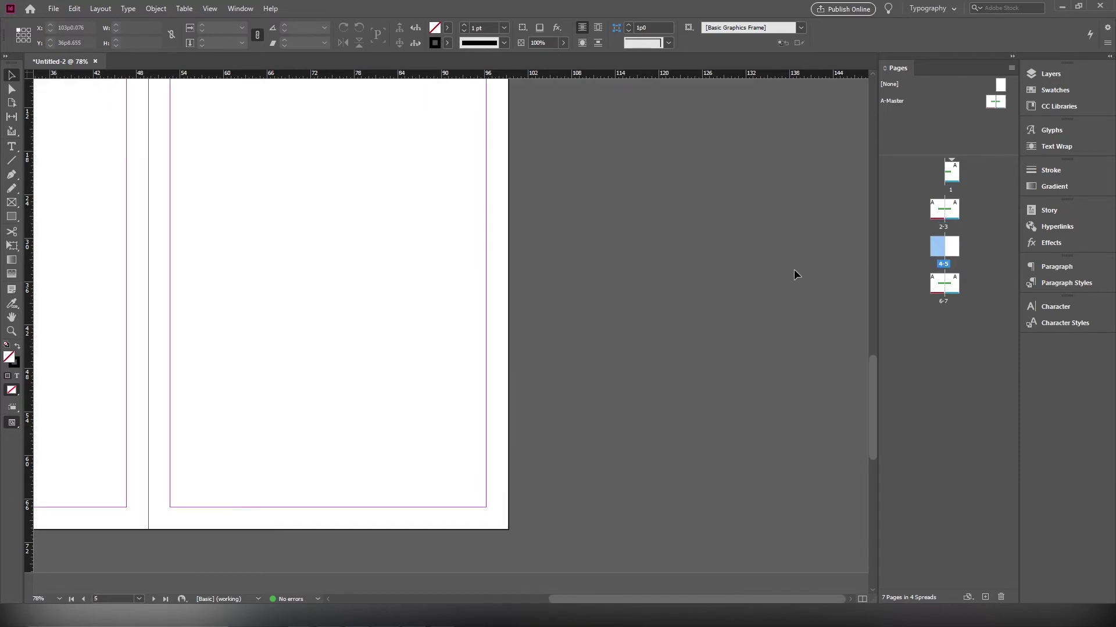
{"action": "left_click_drag", "start_coordinate": [307, 310], "coordinate": [570, 361]}
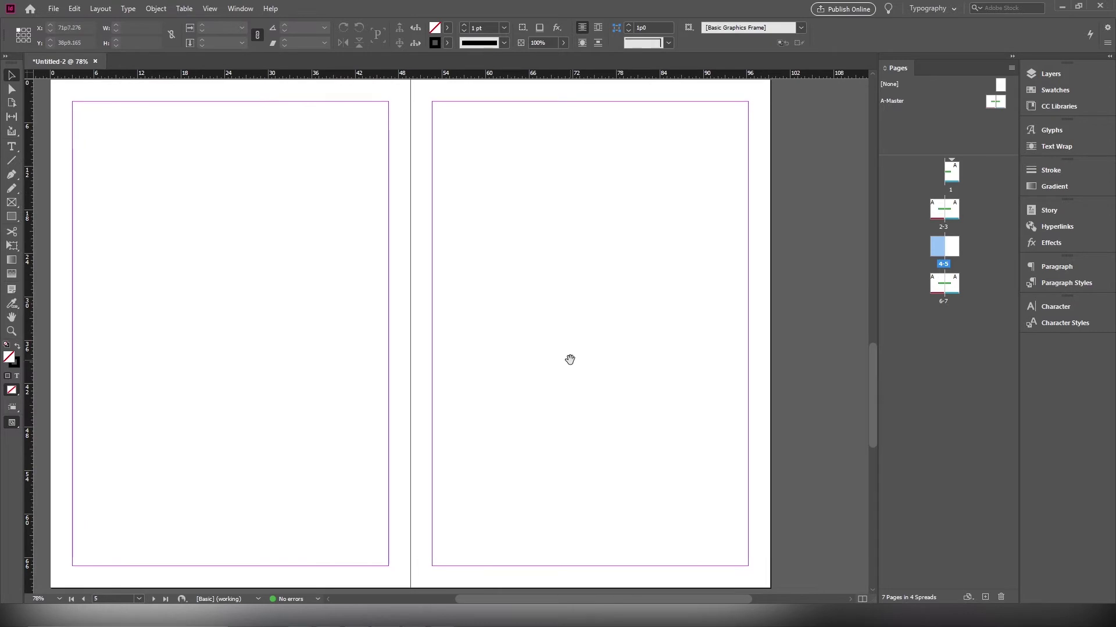
{"action": "key", "text": "ctrl+z"}
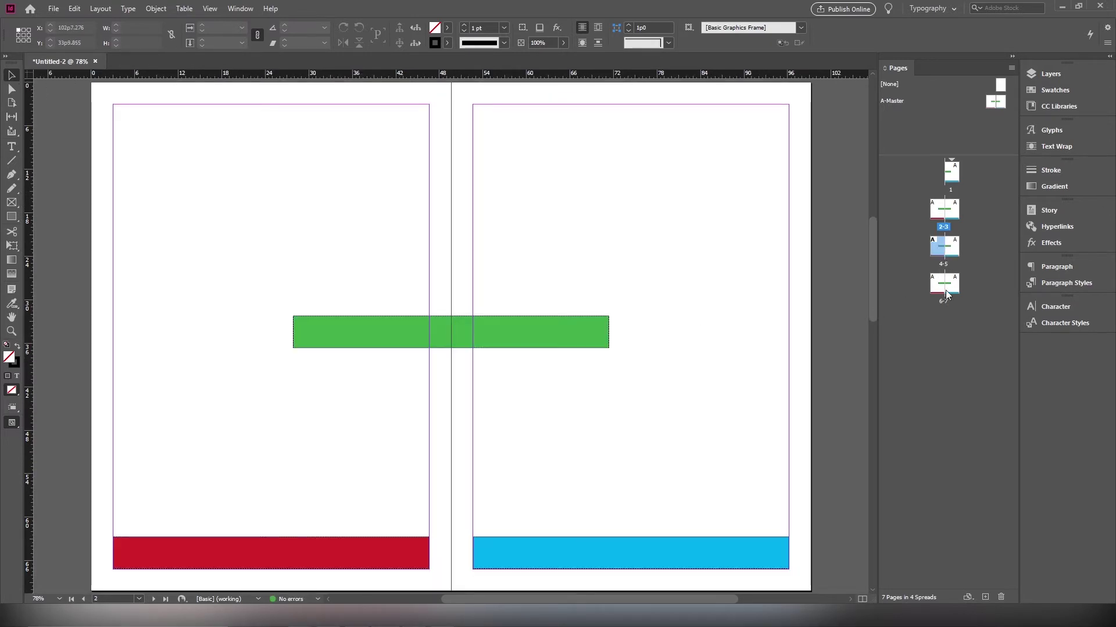
Apply the [None] master to page 5 only and bring that page into view
{"action": "left_click", "coordinate": [982, 248]}
{"action": "right_click", "coordinate": [957, 249]}
{"action": "left_click", "coordinate": [959, 324]}
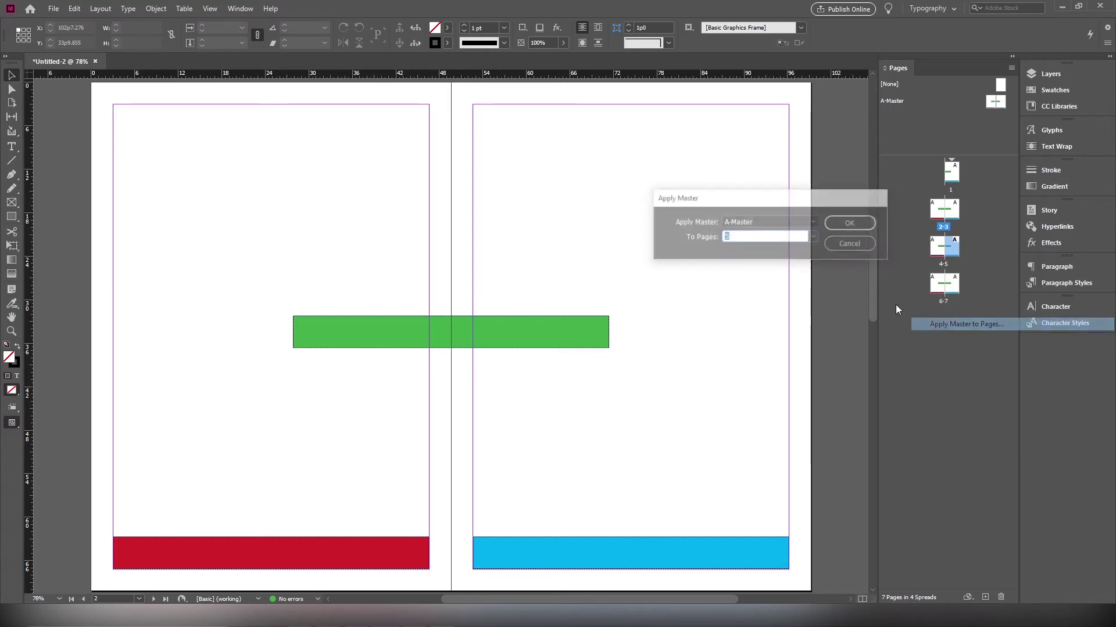
{"action": "left_click", "coordinate": [783, 220]}
{"action": "left_click", "coordinate": [776, 235]}
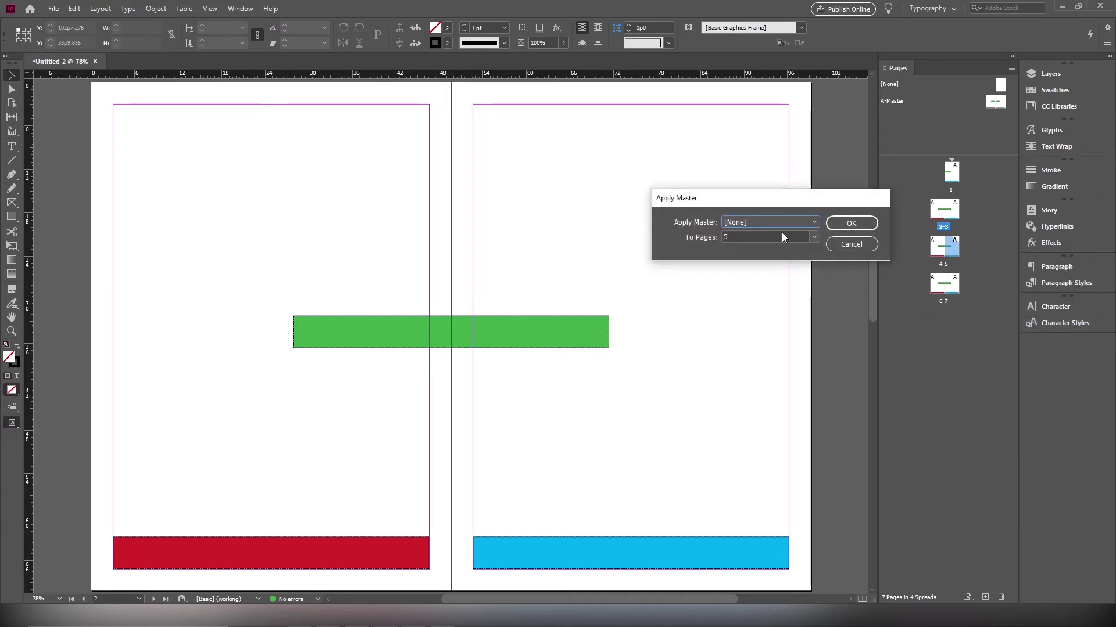
{"action": "left_click", "coordinate": [834, 225]}
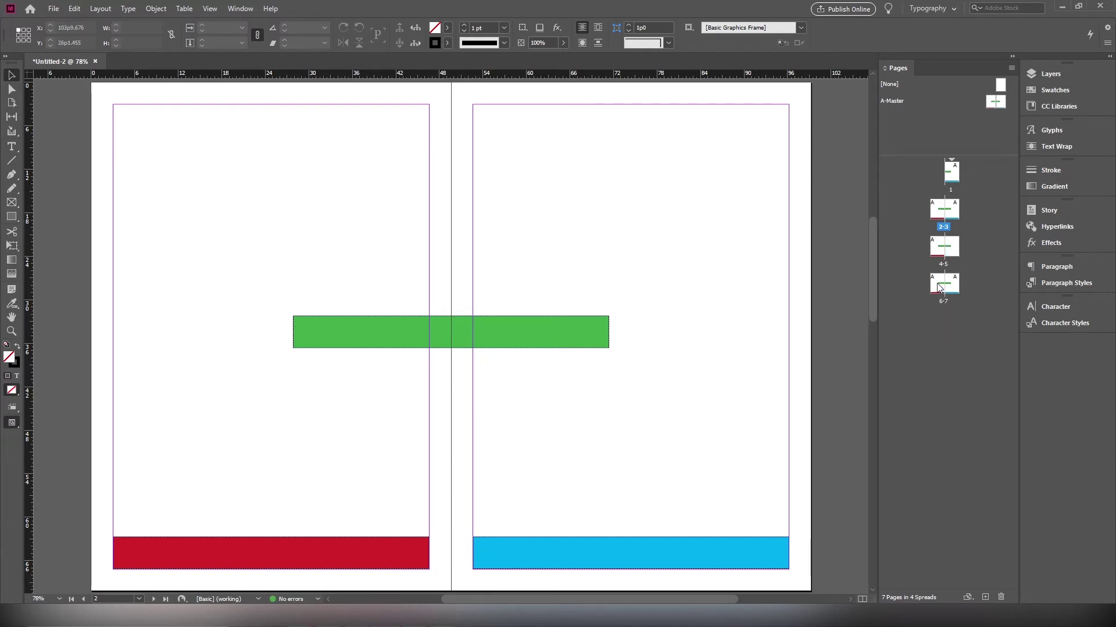
{"action": "double_click", "coordinate": [955, 248]}
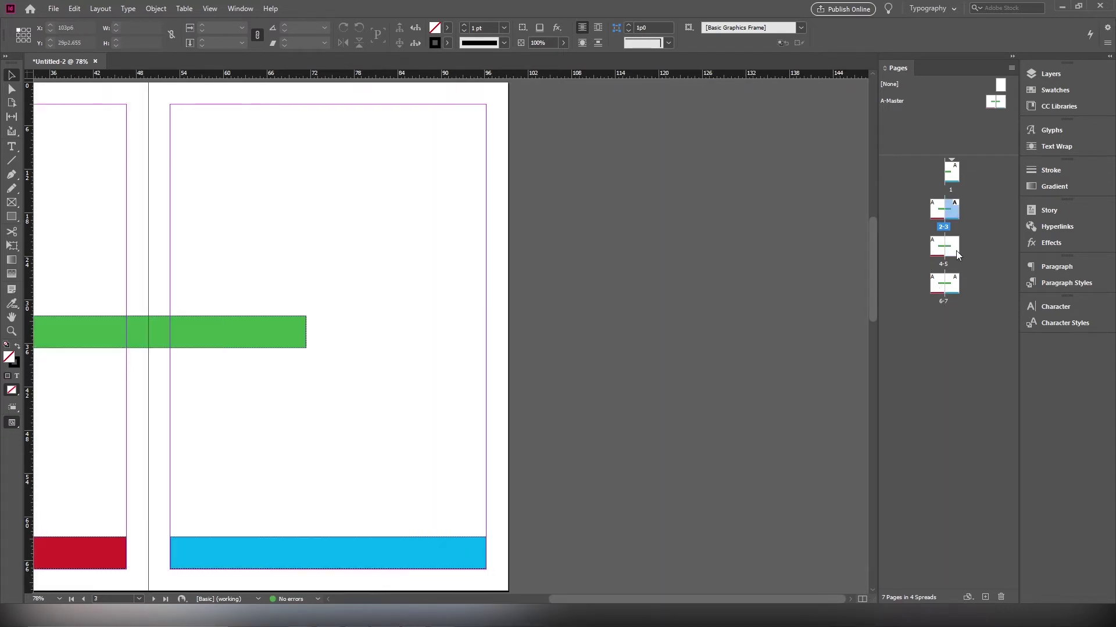
{"action": "left_click_drag", "start_coordinate": [366, 322], "coordinate": [587, 276]}
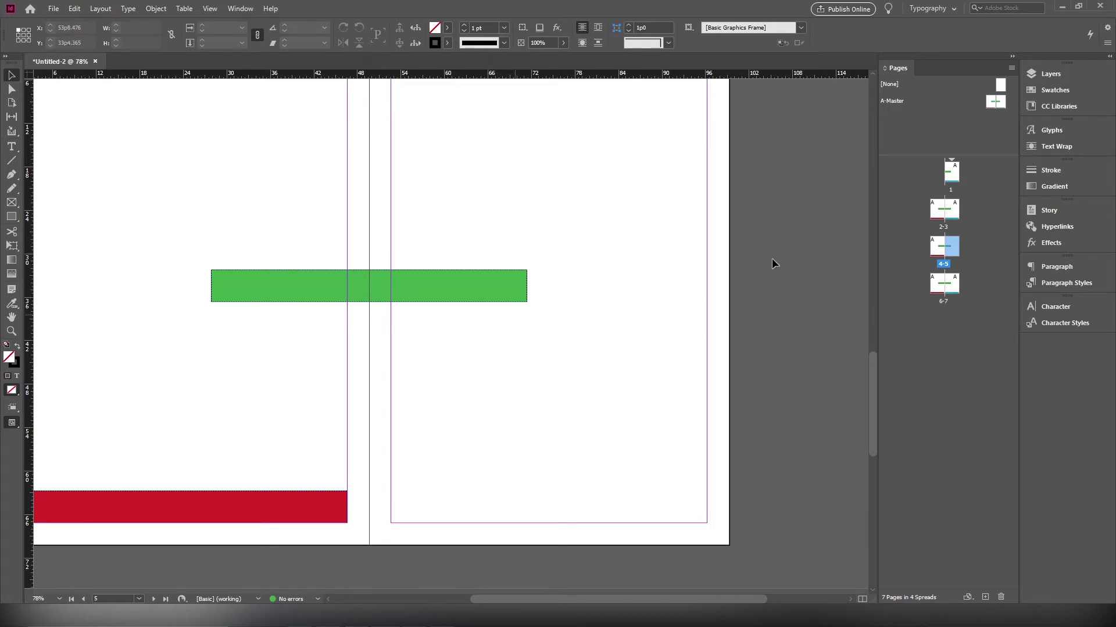
Move A-Master's green bar off the spine and fully onto the left page, and check page 5
{"action": "double_click", "coordinate": [1000, 104]}
{"action": "left_click", "coordinate": [370, 280]}
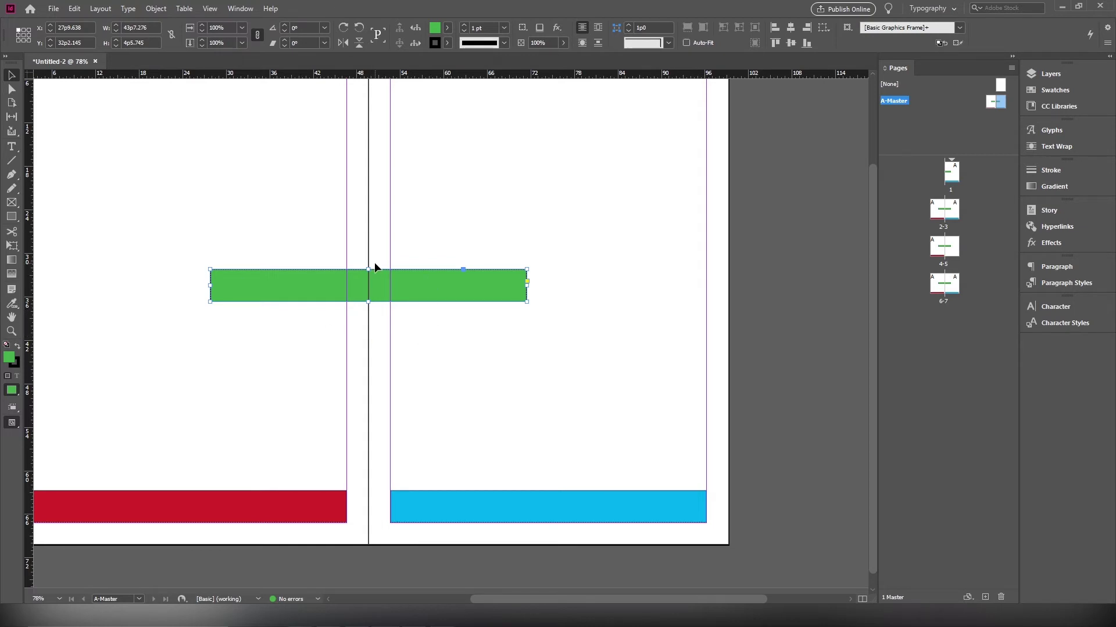
{"action": "left_click_drag", "start_coordinate": [464, 296], "coordinate": [261, 235]}
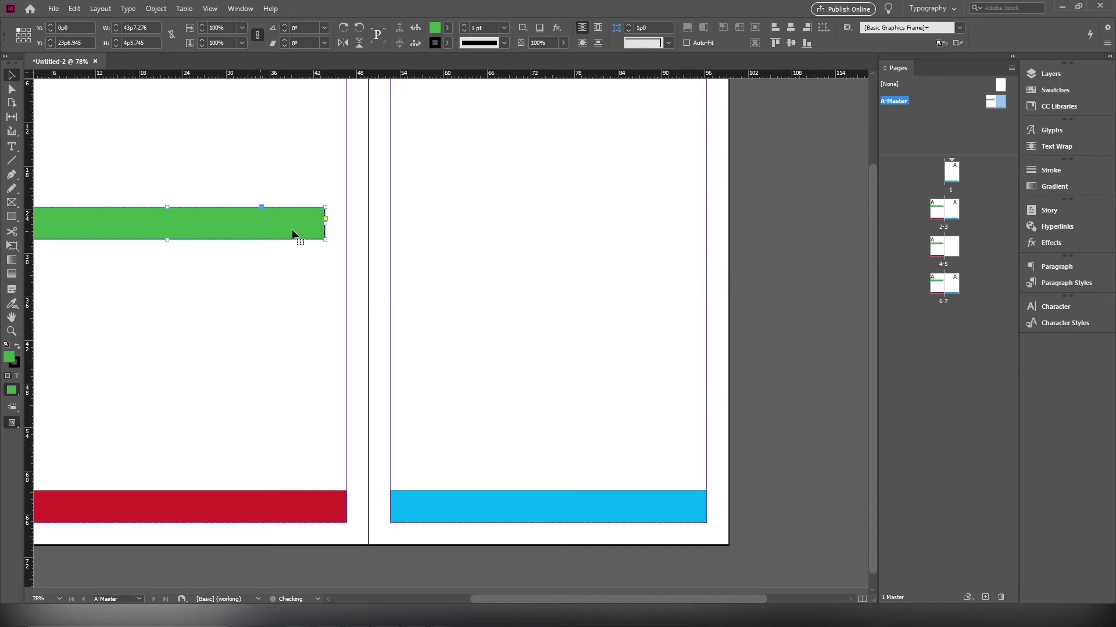
{"action": "double_click", "coordinate": [955, 251]}
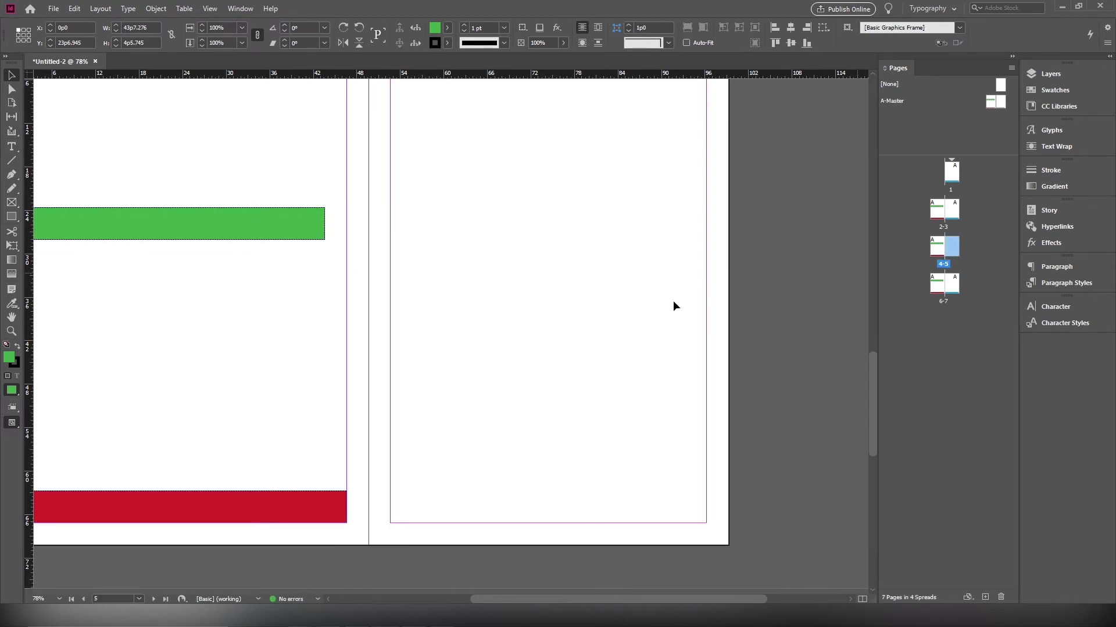
Move A-Master's green bar back across the spine near mid-page
{"action": "double_click", "coordinate": [998, 102]}
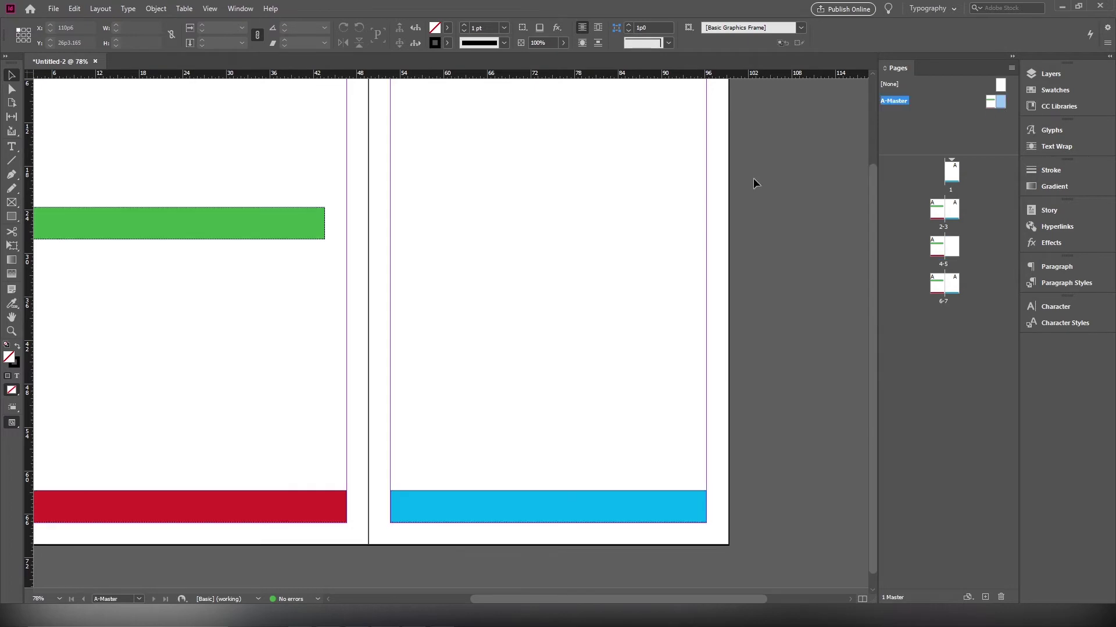
{"action": "left_click_drag", "start_coordinate": [141, 221], "coordinate": [350, 277]}
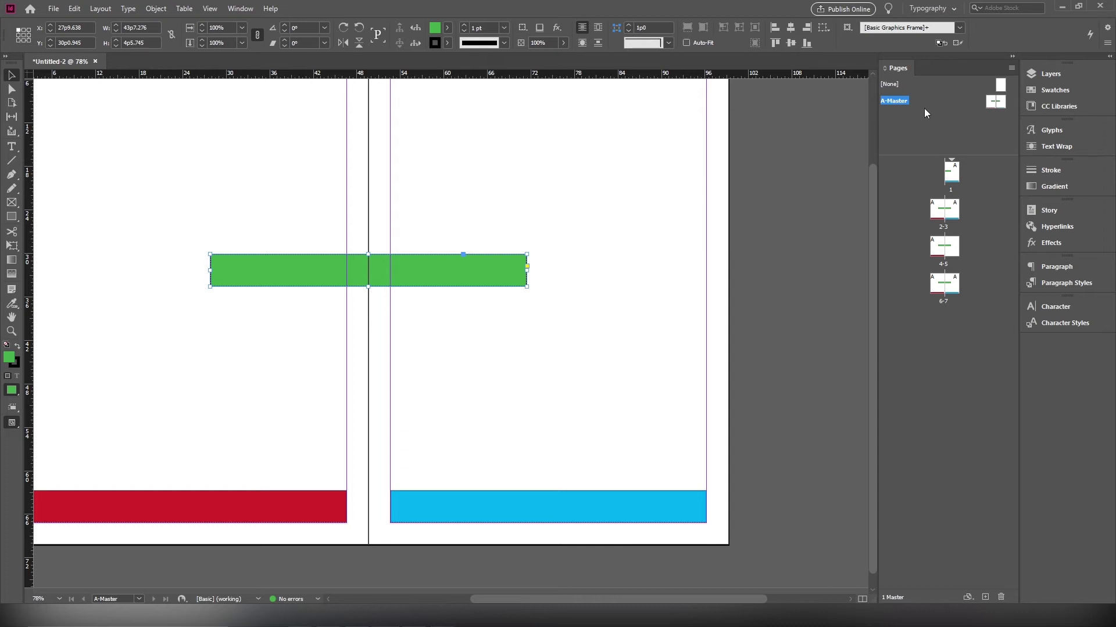
Add a blank master spread, and create another two-page A4 master with prefix ch and name Chapter, based on [None]
{"action": "left_click", "coordinate": [985, 598]}
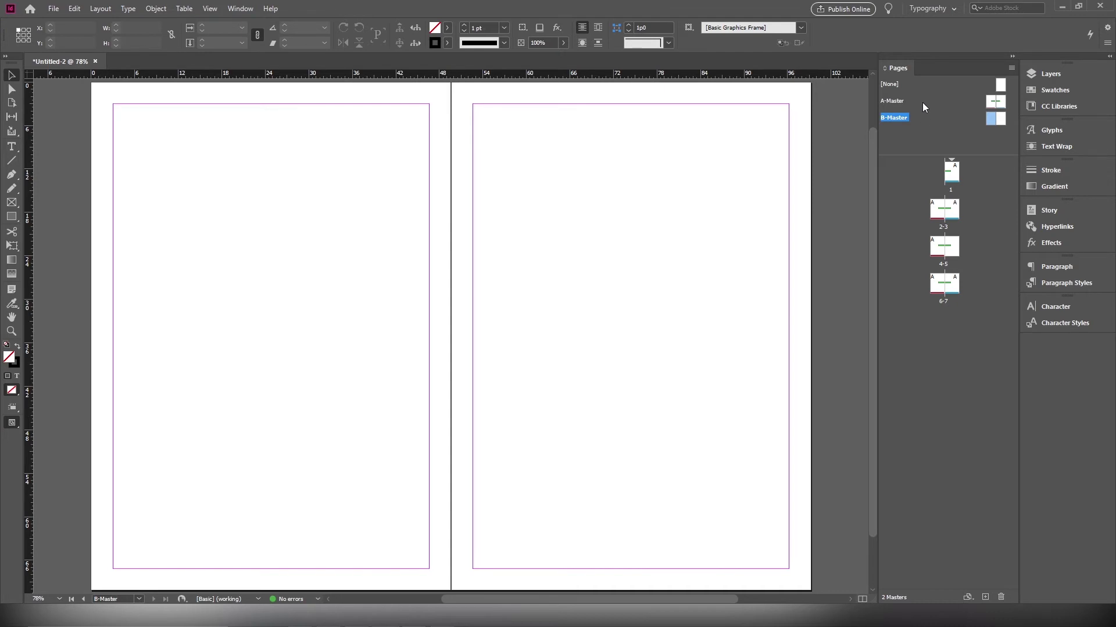
{"action": "left_click", "coordinate": [1012, 68]}
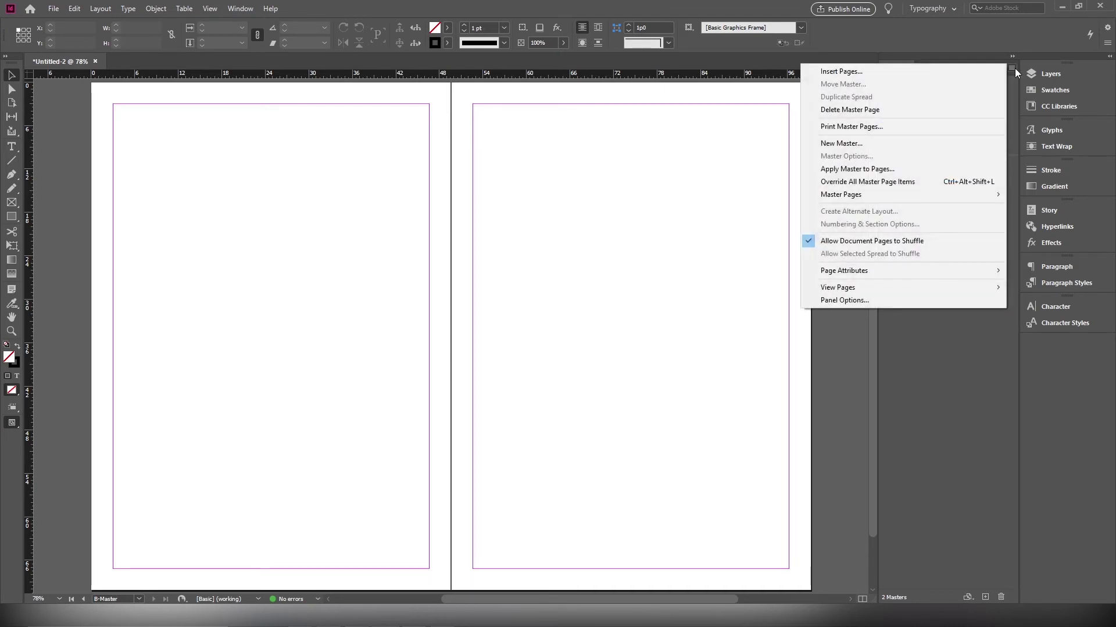
{"action": "left_click", "coordinate": [878, 143]}
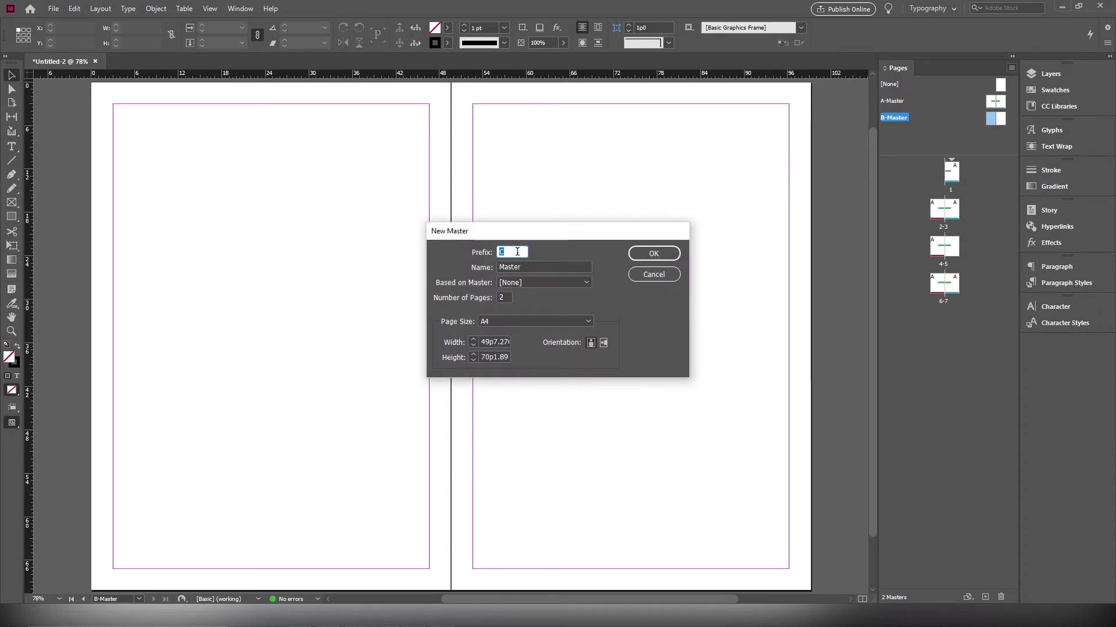
{"action": "type", "text": "ch"}
{"action": "key", "text": "Tab"}
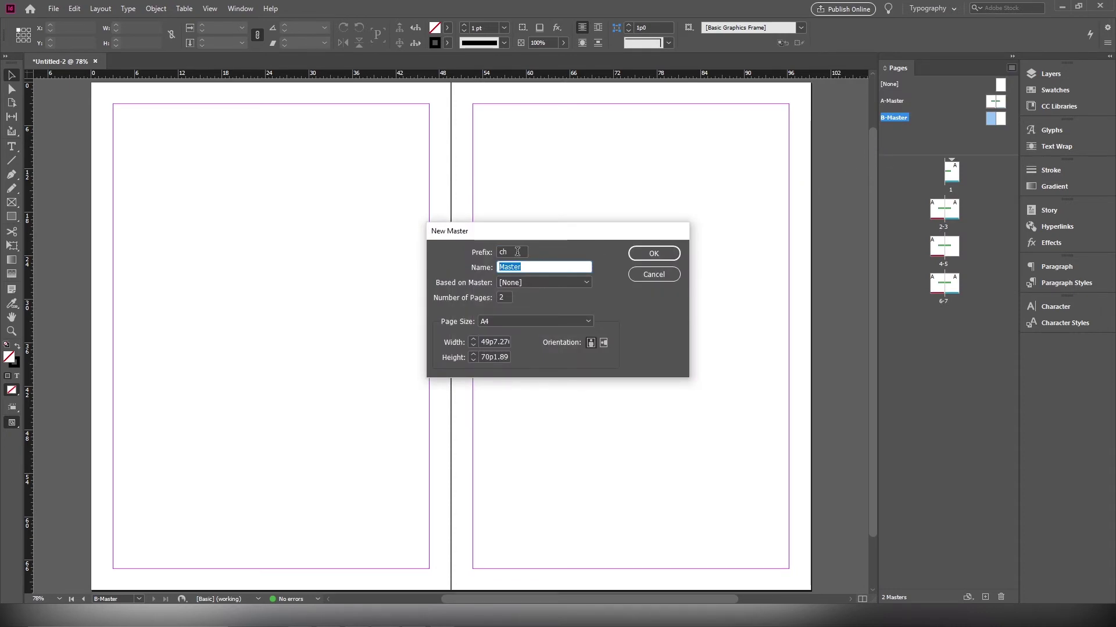
{"action": "type", "text": "Chp"}
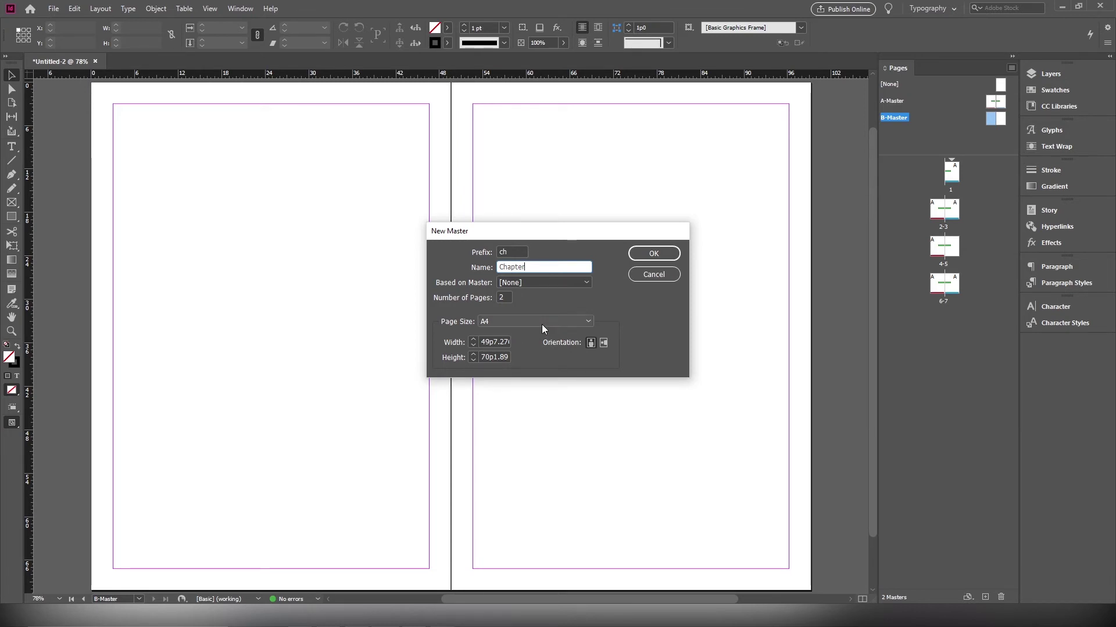
{"action": "left_click", "coordinate": [654, 256]}
On the ch-Chapter master, place a text frame about 73 by 23 picas across the spine and fill it with placeholder text
{"action": "double_click", "coordinate": [1001, 137]}
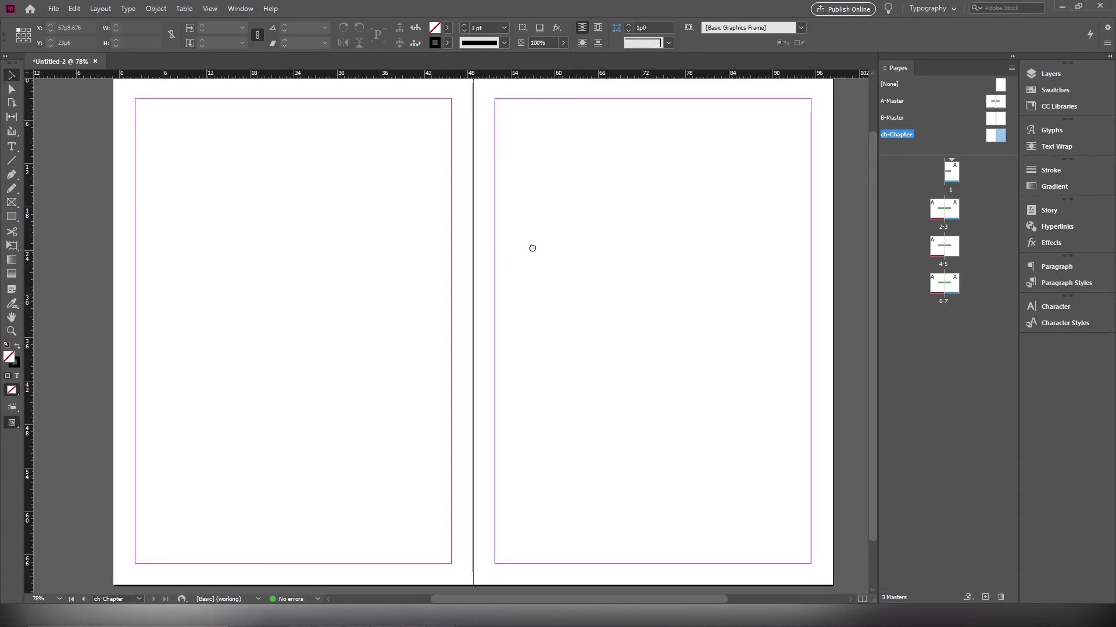
{"action": "left_click", "coordinate": [11, 146]}
{"action": "left_click_drag", "start_coordinate": [173, 226], "coordinate": [686, 383]}
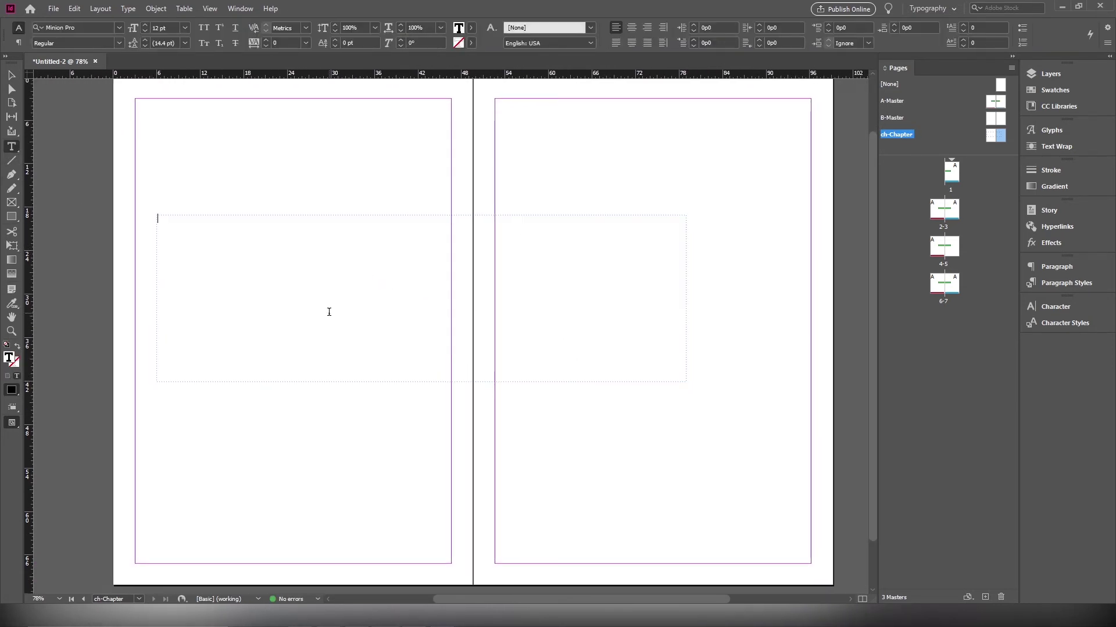
{"action": "left_click", "coordinate": [127, 8]}
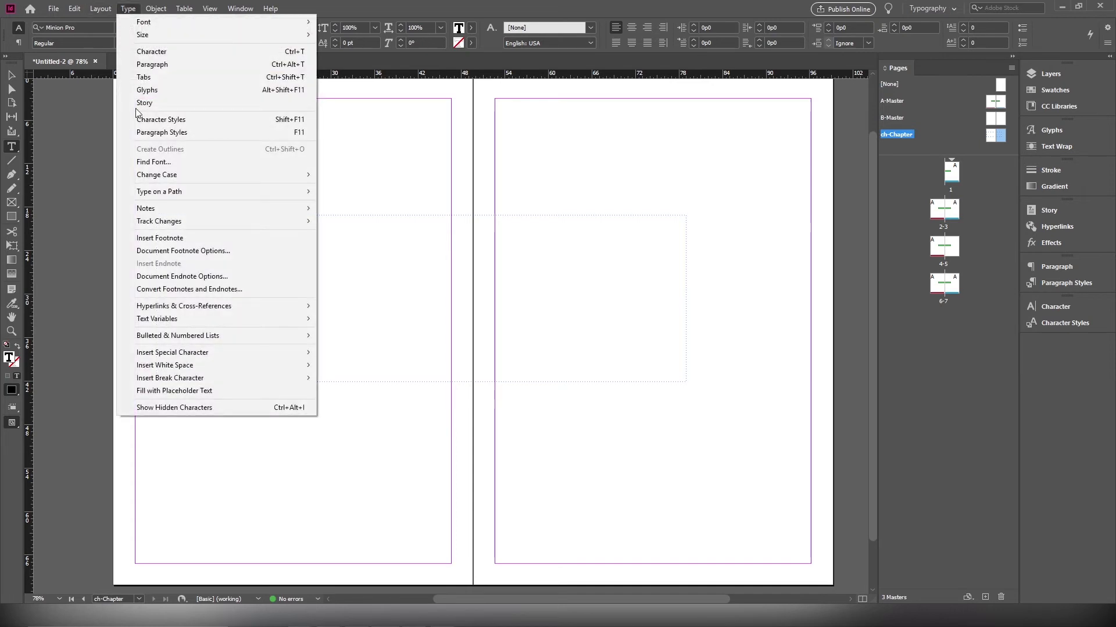
{"action": "left_click", "coordinate": [168, 390]}
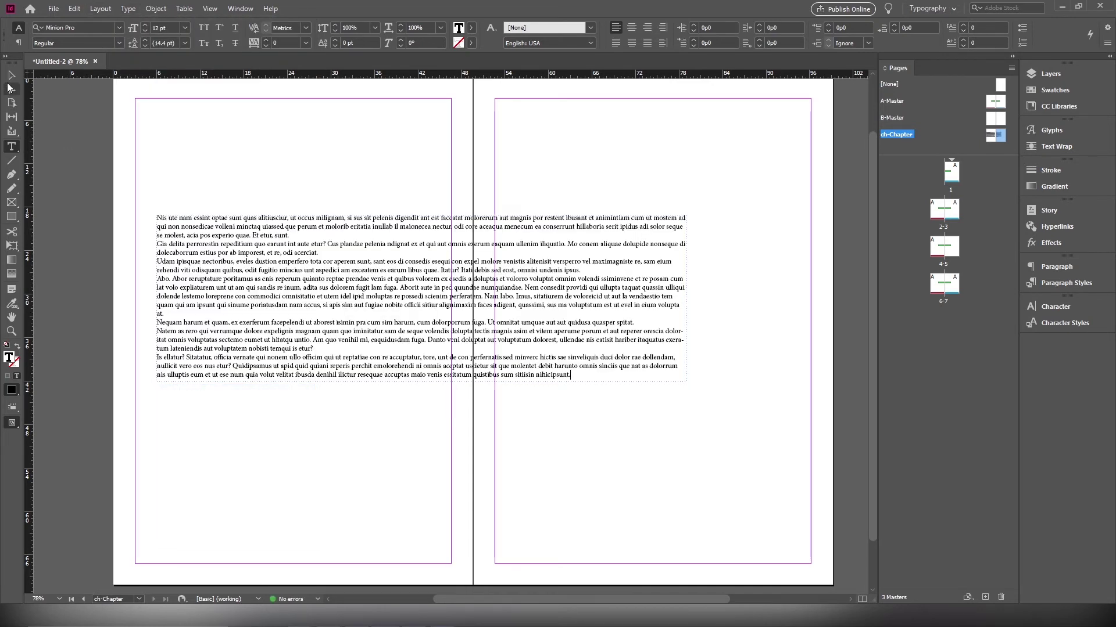
{"action": "left_click", "coordinate": [10, 78]}
{"action": "left_click_drag", "start_coordinate": [434, 266], "coordinate": [495, 292]}
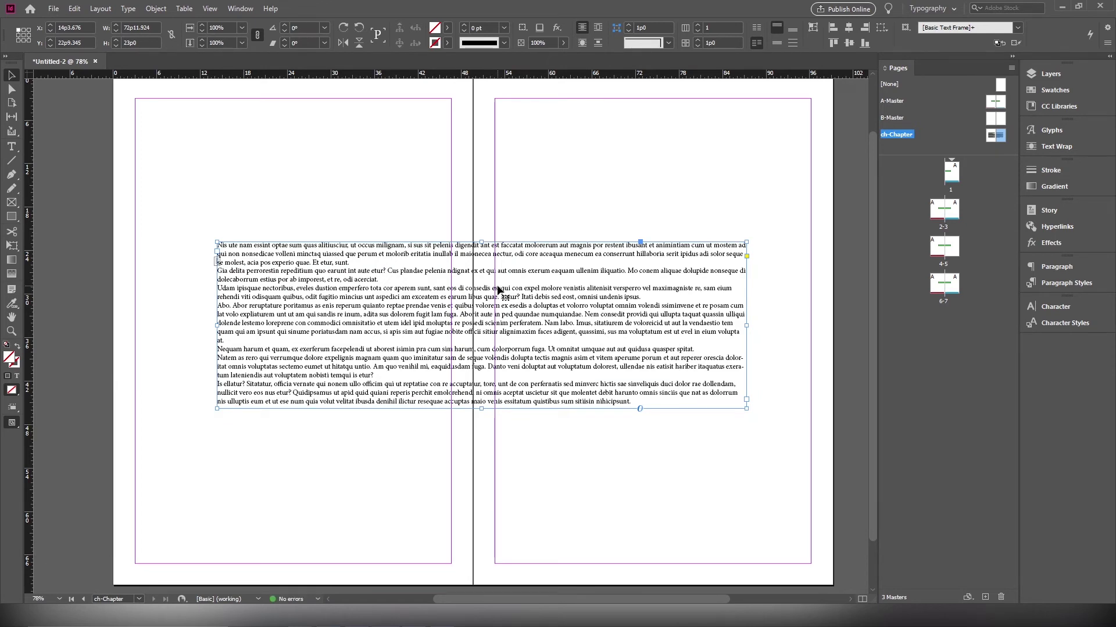
Apply the ch-Chapter master to pages 4-5 and bring that spread into view
{"action": "right_click", "coordinate": [941, 249]}
{"action": "left_click", "coordinate": [966, 327]}
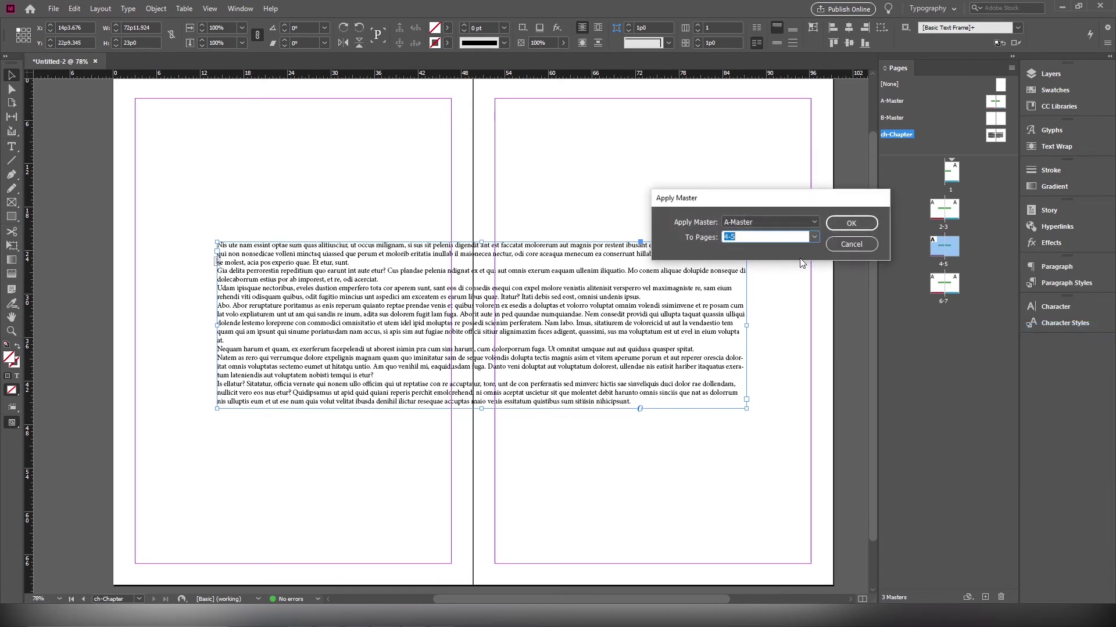
{"action": "left_click", "coordinate": [768, 222]}
{"action": "left_click", "coordinate": [759, 270]}
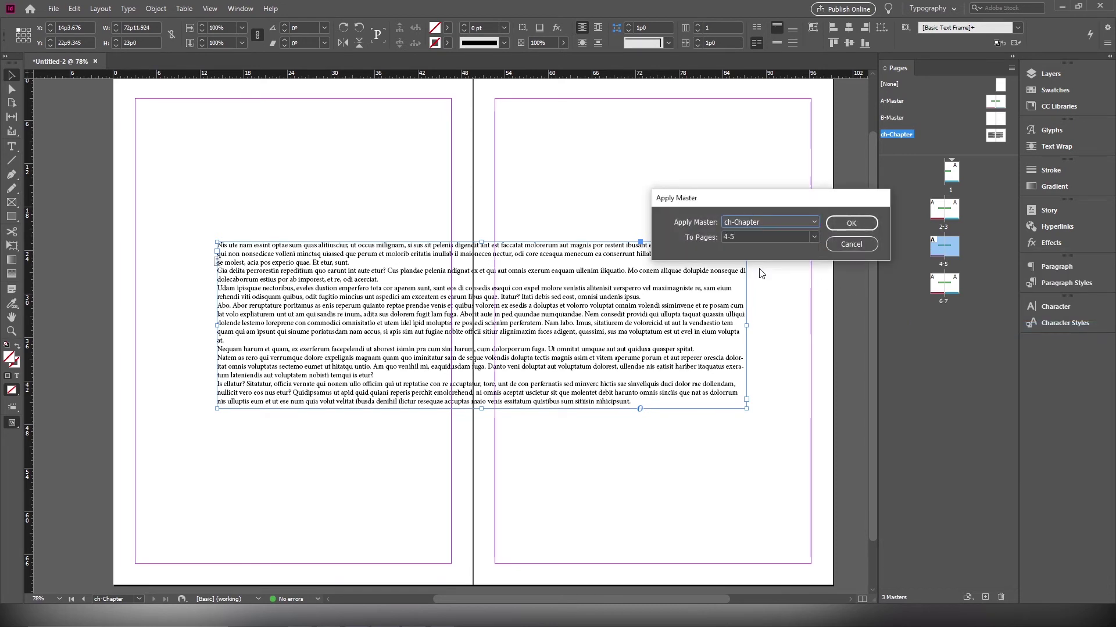
{"action": "left_click", "coordinate": [850, 223]}
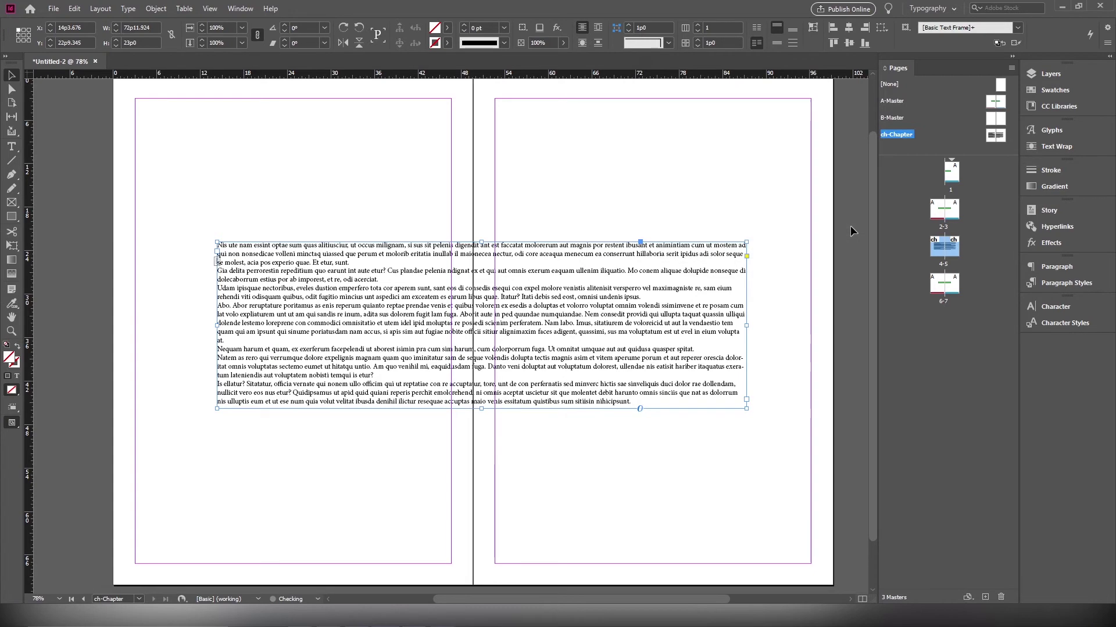
{"action": "double_click", "coordinate": [956, 247]}
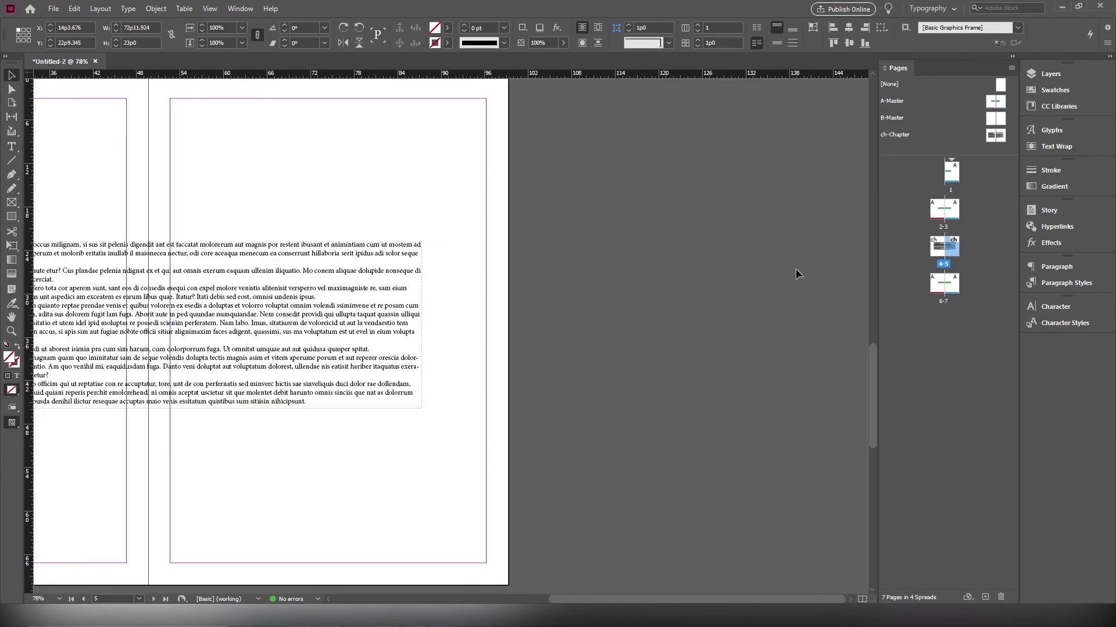
{"action": "scroll", "coordinate": [262, 324], "scroll_direction": "up", "scroll_amount": 4}
{"action": "scroll", "coordinate": [279, 327], "scroll_direction": "down", "scroll_amount": 4}
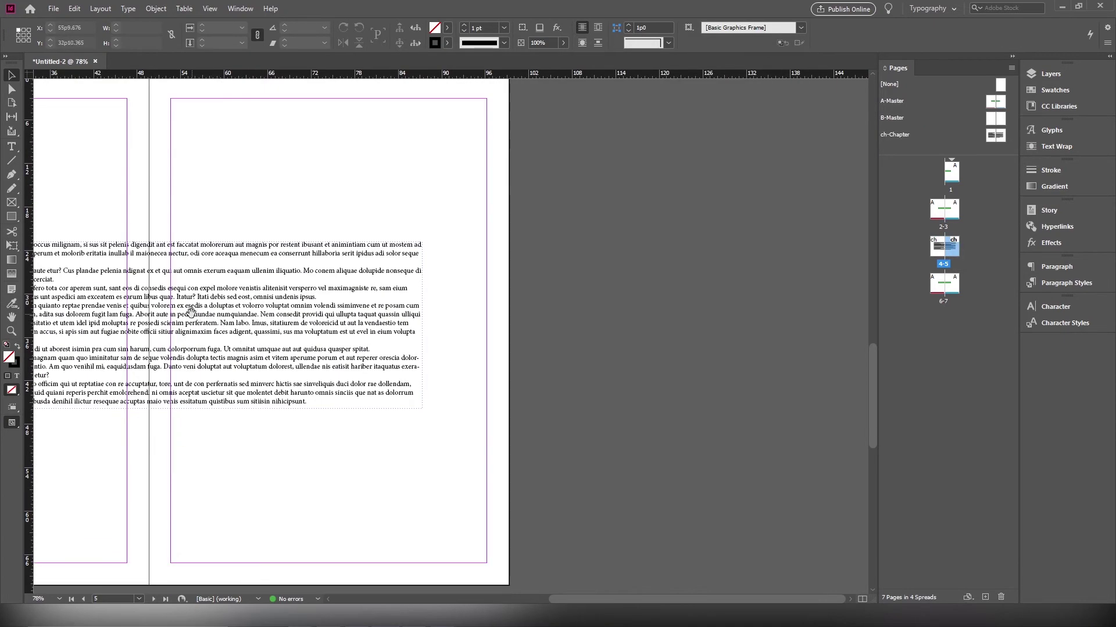
{"action": "left_click_drag", "start_coordinate": [190, 312], "coordinate": [416, 311]}
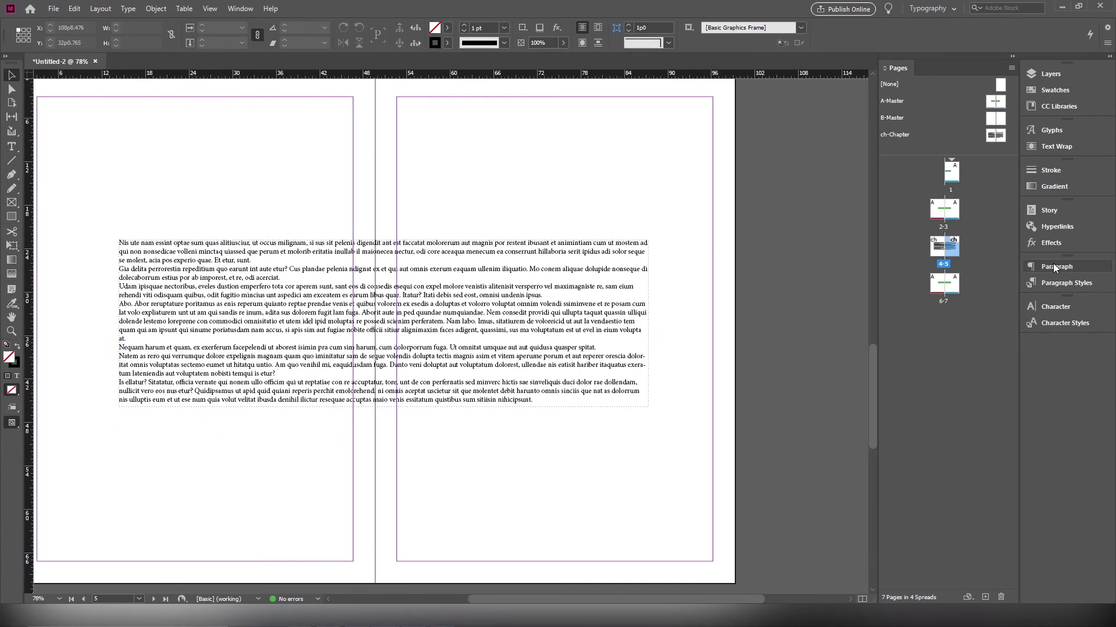
Apply the [None] master to page 5 only and inspect spread 4-5
{"action": "right_click", "coordinate": [961, 248]}
{"action": "left_click", "coordinate": [962, 325]}
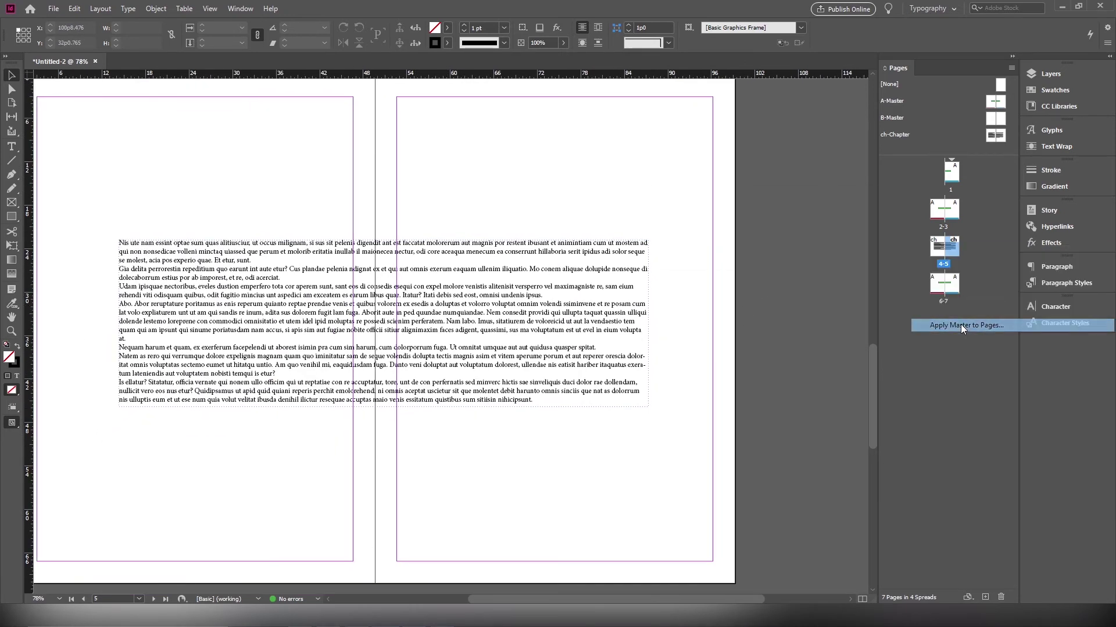
{"action": "left_click", "coordinate": [787, 221]}
{"action": "left_click", "coordinate": [768, 232]}
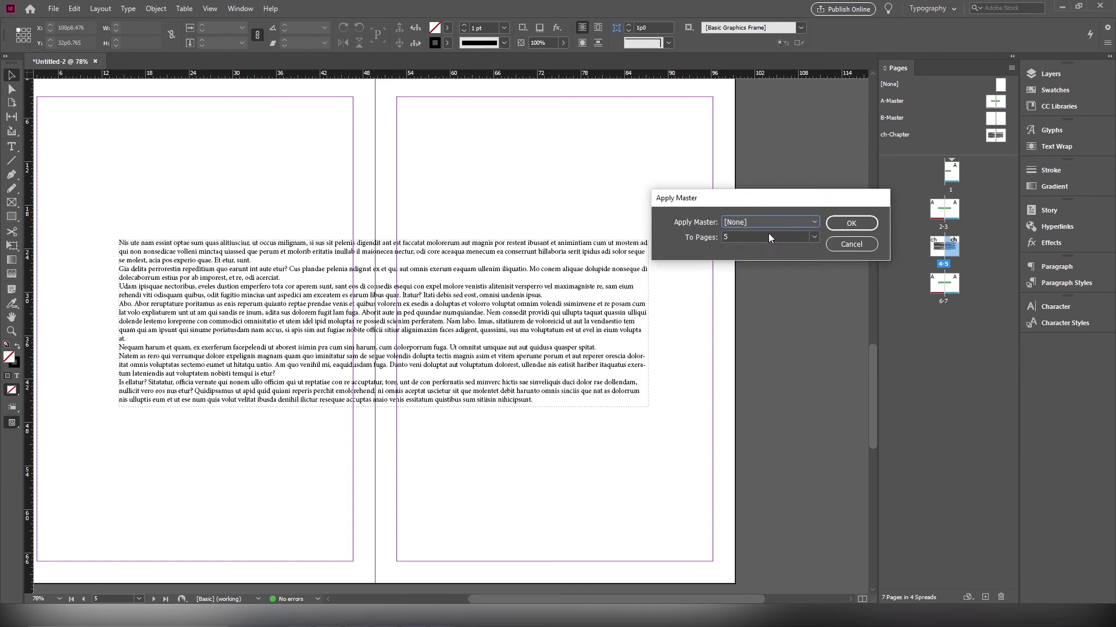
{"action": "left_click", "coordinate": [839, 226]}
{"action": "scroll", "coordinate": [403, 315], "scroll_direction": "down", "scroll_amount": 3}
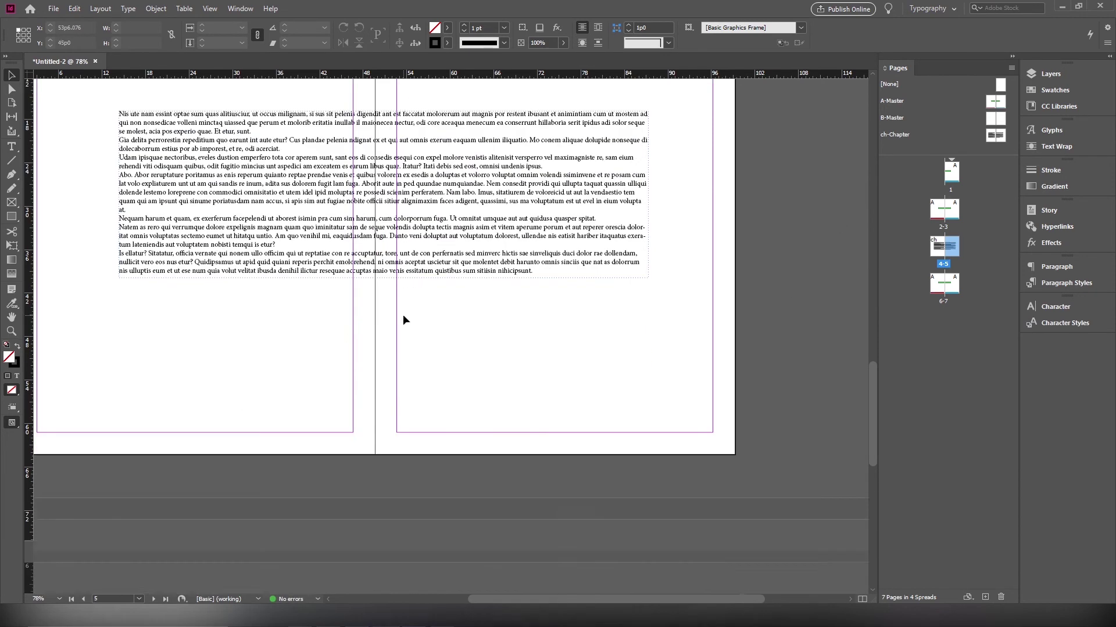
{"action": "scroll", "coordinate": [406, 315], "scroll_direction": "up", "scroll_amount": 4}
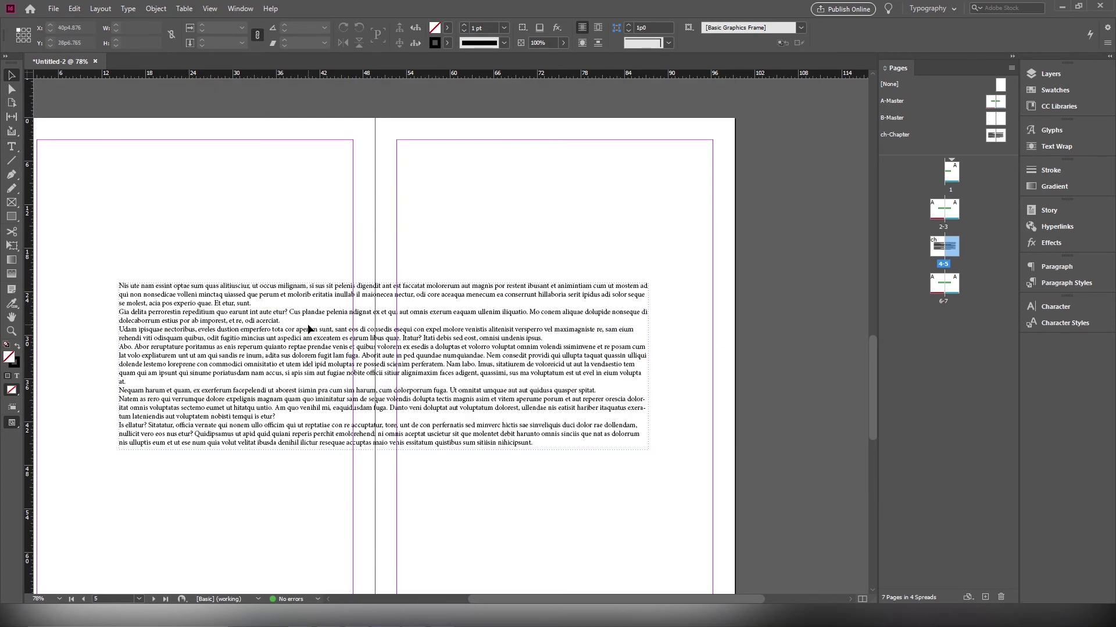
Try moving the ch-Chapter text frame onto the left page, and undo both that move and the [None] master on page 5
{"action": "double_click", "coordinate": [995, 137]}
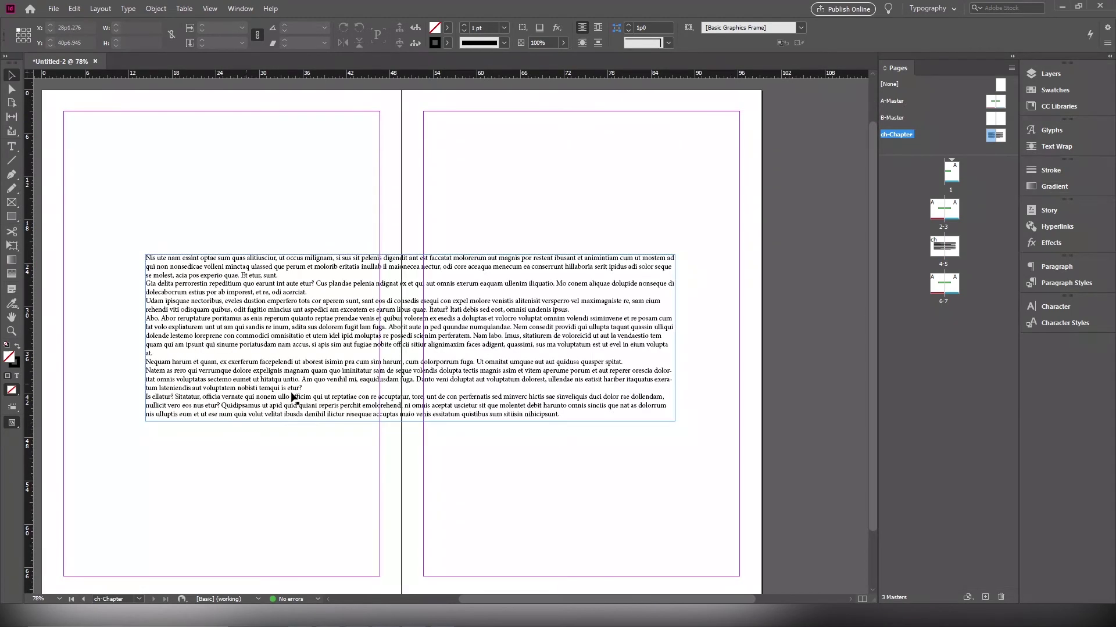
{"action": "left_click_drag", "start_coordinate": [665, 360], "coordinate": [358, 323]}
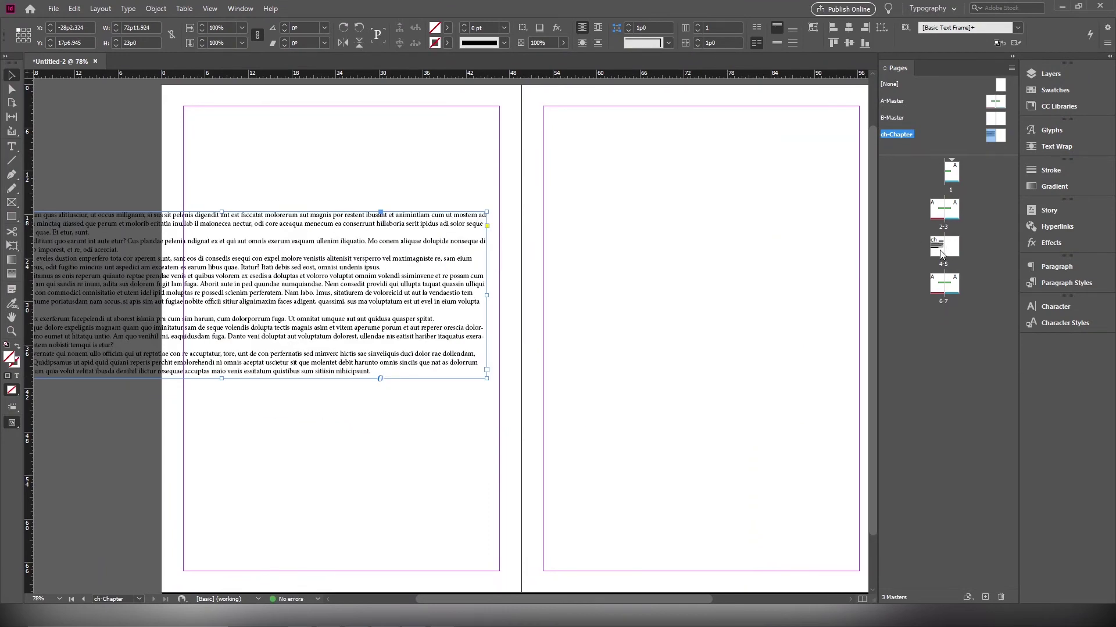
{"action": "left_click_drag", "start_coordinate": [269, 256], "coordinate": [572, 297]}
{"action": "key", "text": "ctrl+z"}
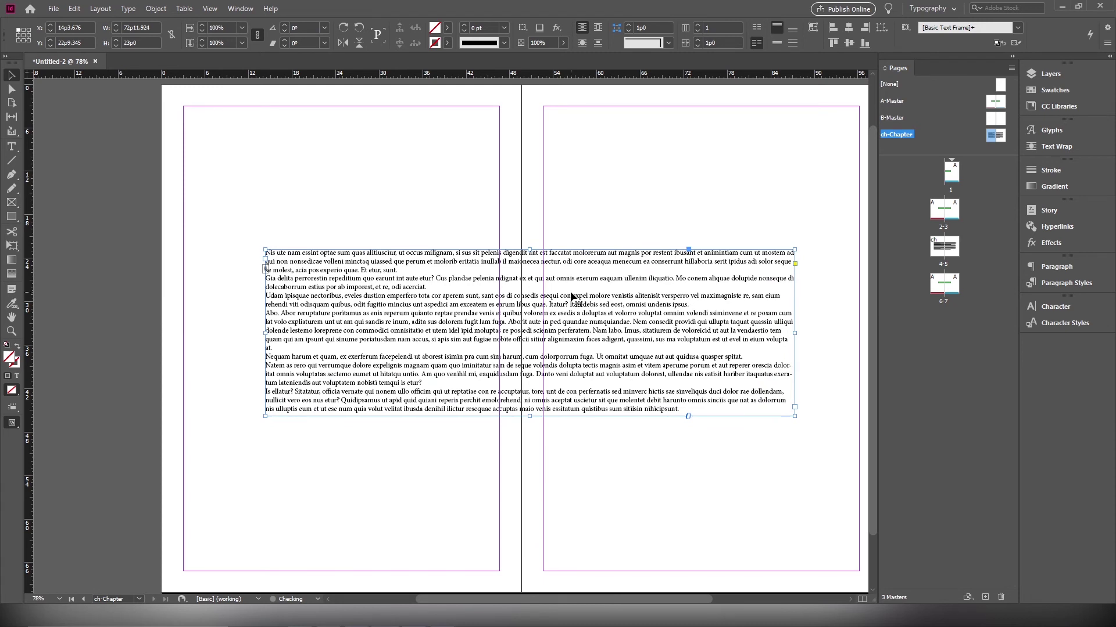
{"action": "key", "text": "ctrl+z"}
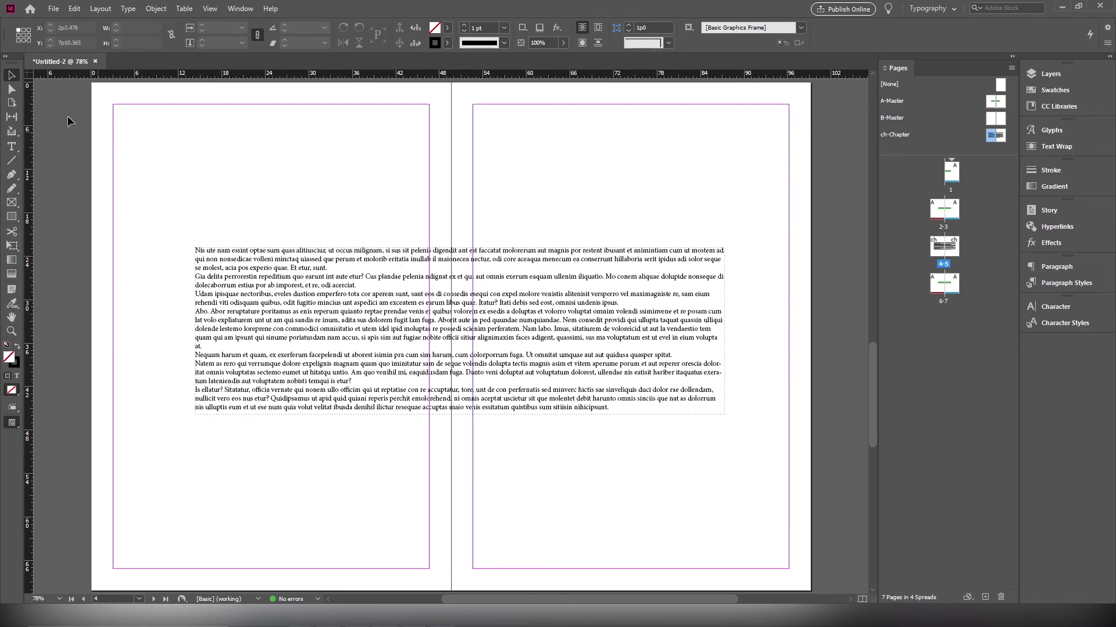
Add a text frame about 35 by 13 picas at page 4's top-left margin corner, reading "Ttitle" at 100 pt
{"action": "left_click", "coordinate": [14, 149]}
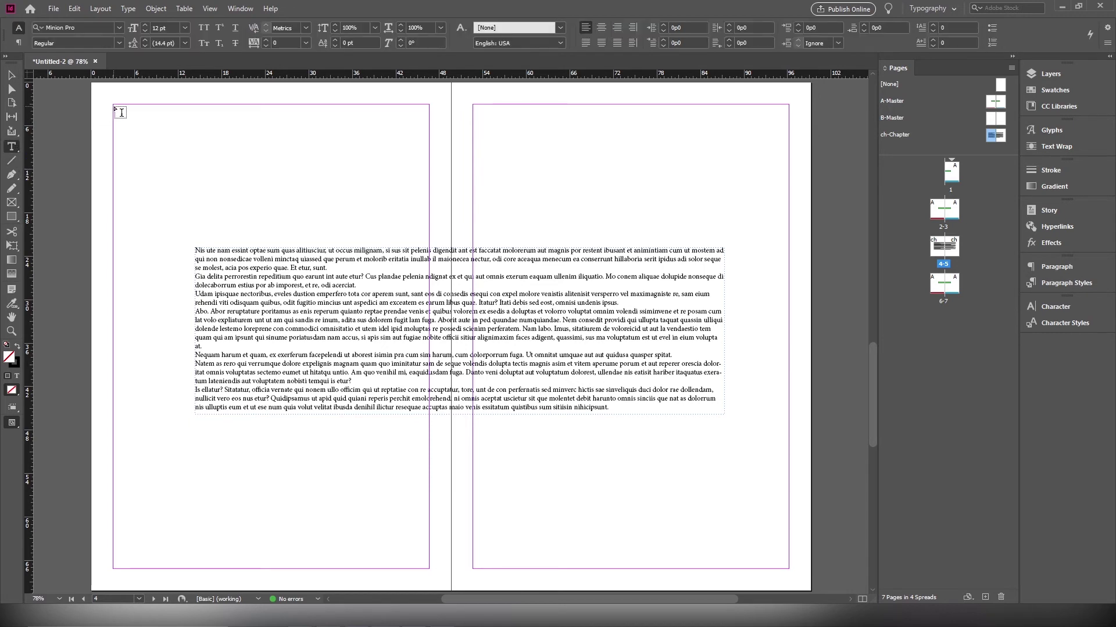
{"action": "left_click_drag", "start_coordinate": [113, 105], "coordinate": [367, 196]}
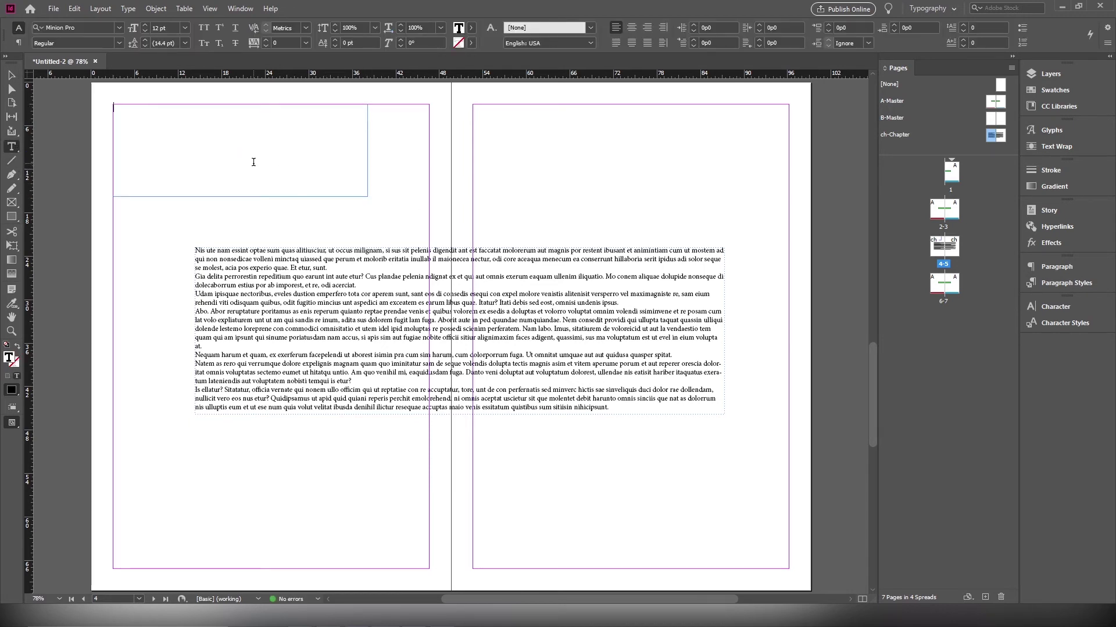
{"action": "type", "text": "Ttitle"}
{"action": "key", "text": "ctrl+a"}
{"action": "double_click", "coordinate": [155, 29]}
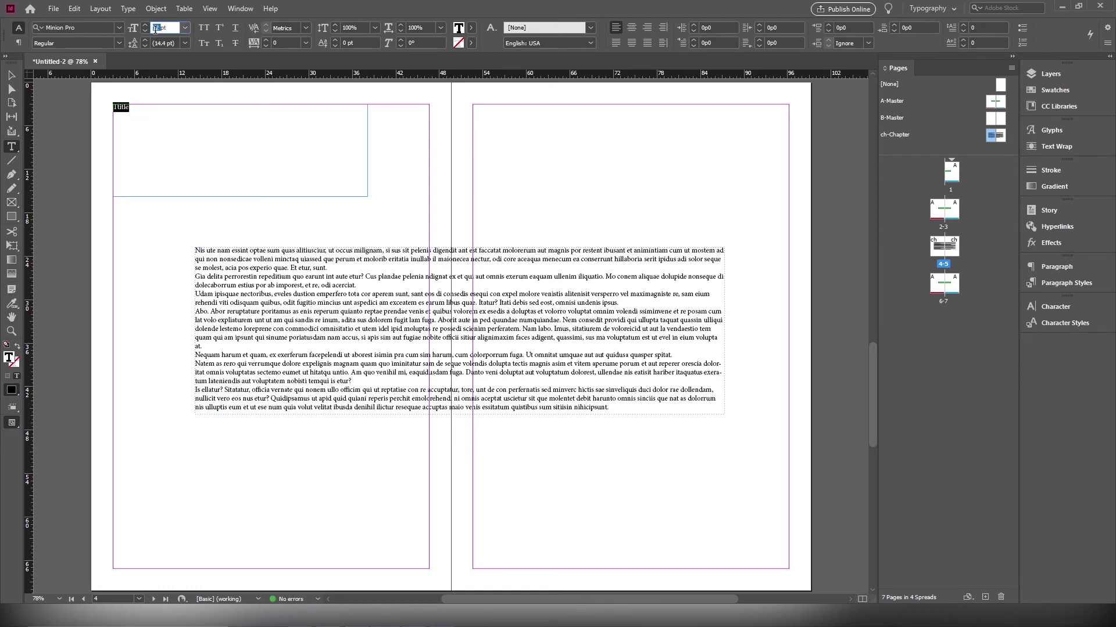
{"action": "type", "text": "200"}
{"action": "key", "text": "Return"}
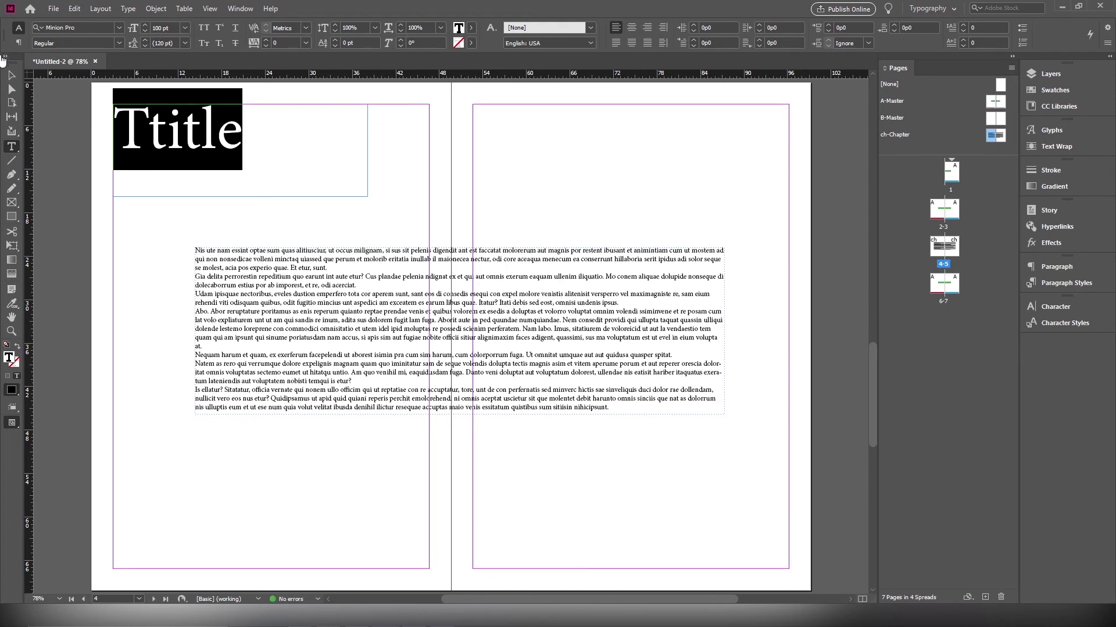
{"action": "key", "text": "Escape"}
Move the title frame over the start of page 4's placeholder text and fill it with the red C=15 M=100 Y=100 swatch
{"action": "left_click_drag", "start_coordinate": [205, 150], "coordinate": [293, 259]}
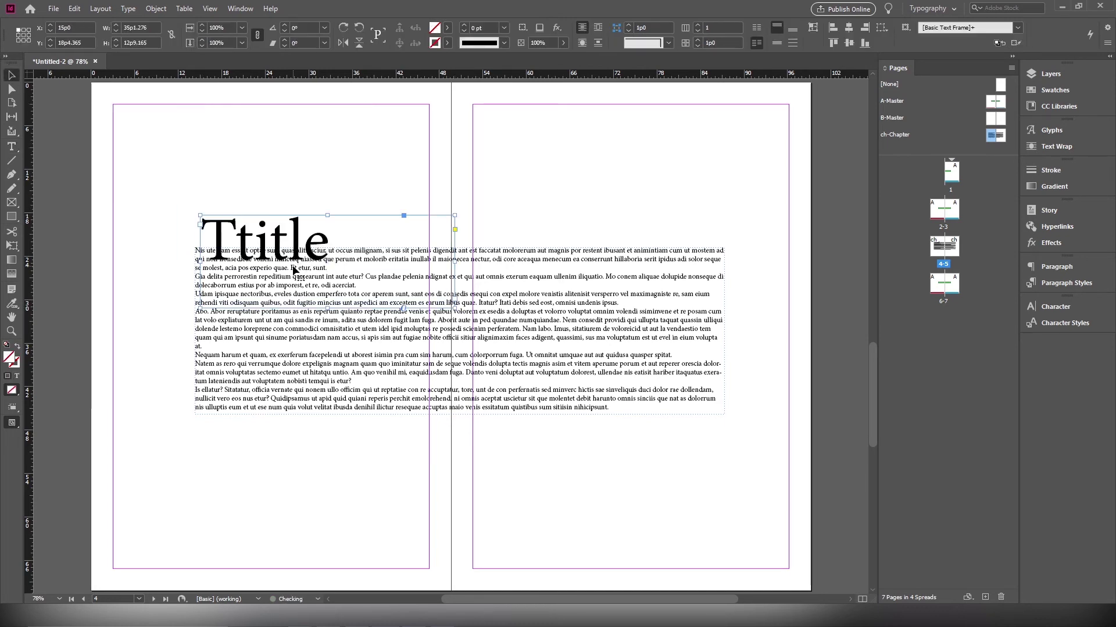
{"action": "left_click", "coordinate": [447, 27]}
{"action": "left_click", "coordinate": [363, 153]}
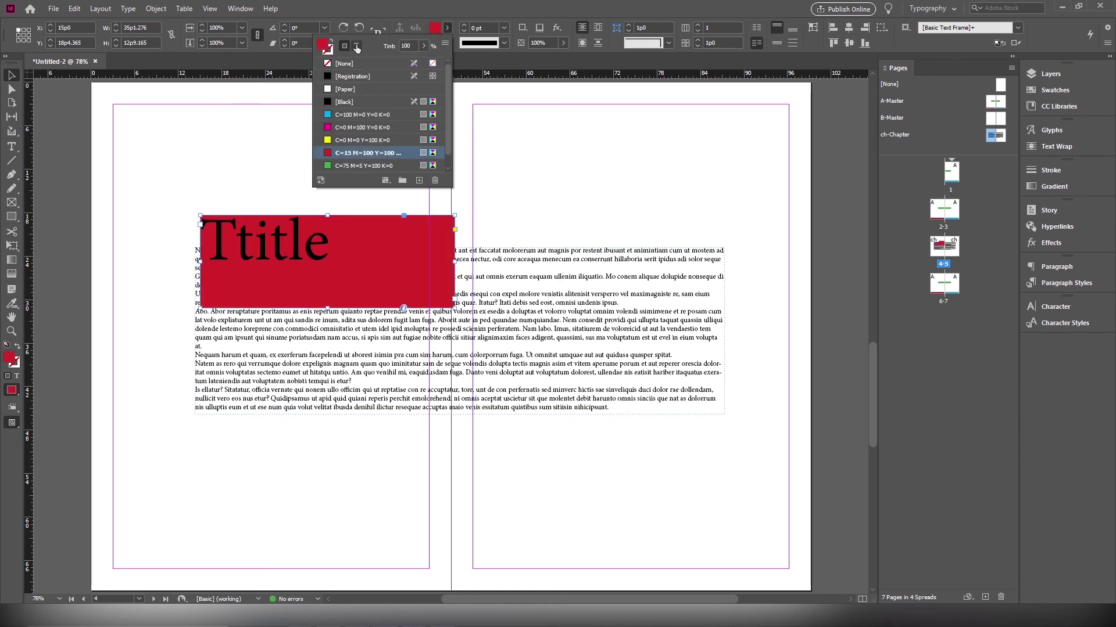
Undo the title frame's red fill, color its text magenta C=0 M=100 Y=0 K=0, and move the frame to about X 23p11, Y 20p4
{"action": "key", "text": "ctrl+z"}
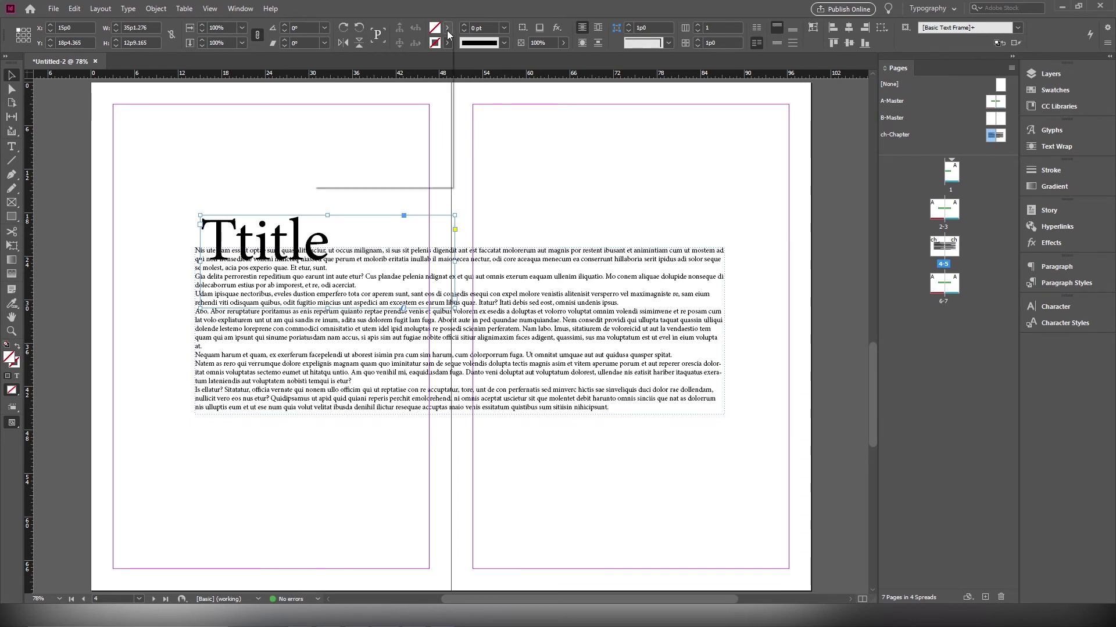
{"action": "left_click", "coordinate": [447, 29]}
{"action": "left_click", "coordinate": [355, 46]}
{"action": "left_click", "coordinate": [337, 127]}
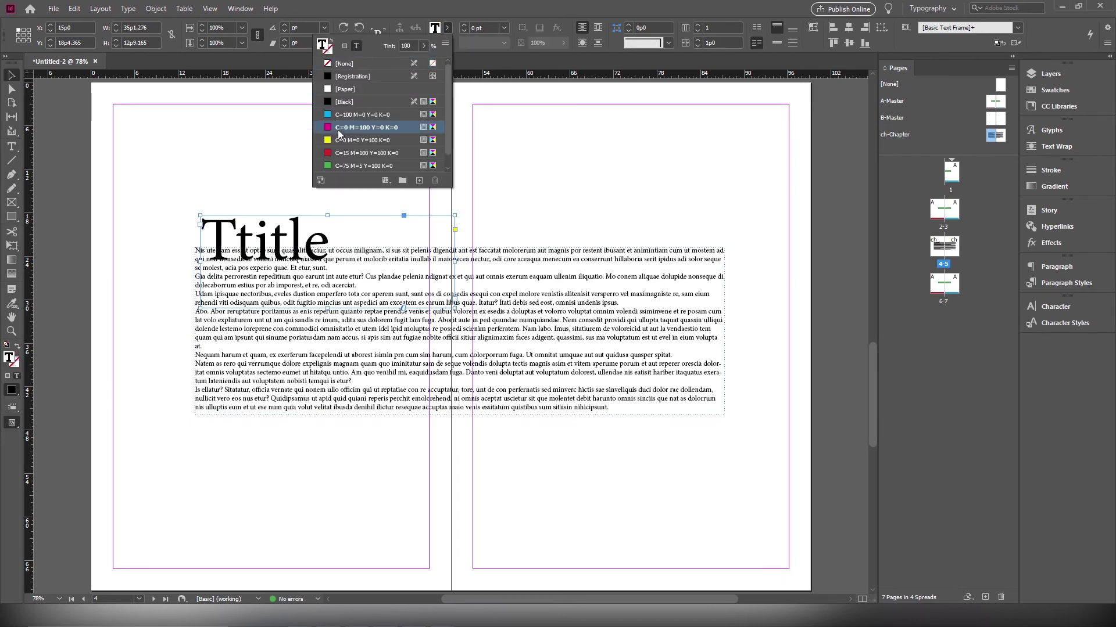
{"action": "left_click_drag", "start_coordinate": [256, 256], "coordinate": [351, 270]}
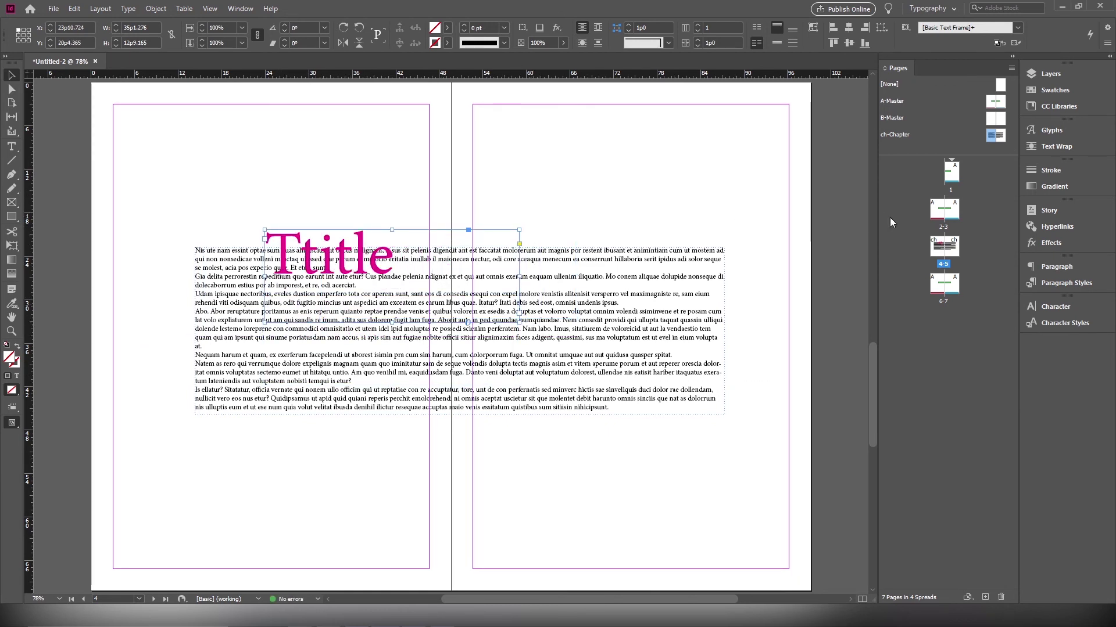
On B-Master's right page, draw an ellipse about 15 by 24 picas and fill it yellow, C=0 M=0 Y=100 K=0
{"action": "double_click", "coordinate": [998, 122]}
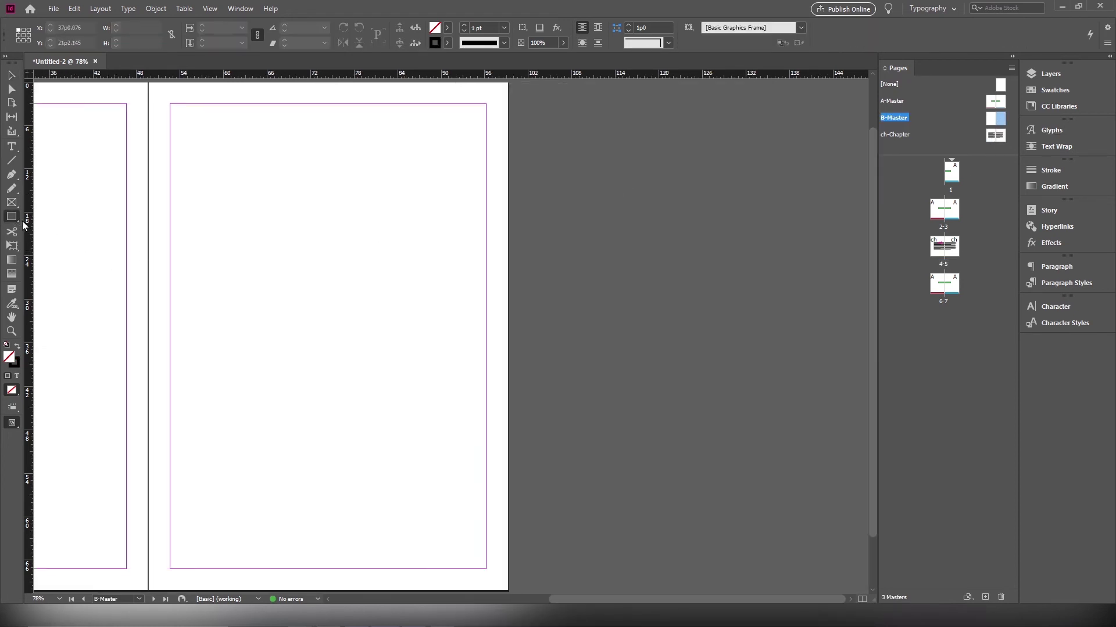
{"action": "left_click_drag", "start_coordinate": [14, 219], "coordinate": [47, 239]}
{"action": "left_click_drag", "start_coordinate": [330, 223], "coordinate": [503, 374]}
{"action": "left_click", "coordinate": [450, 29]}
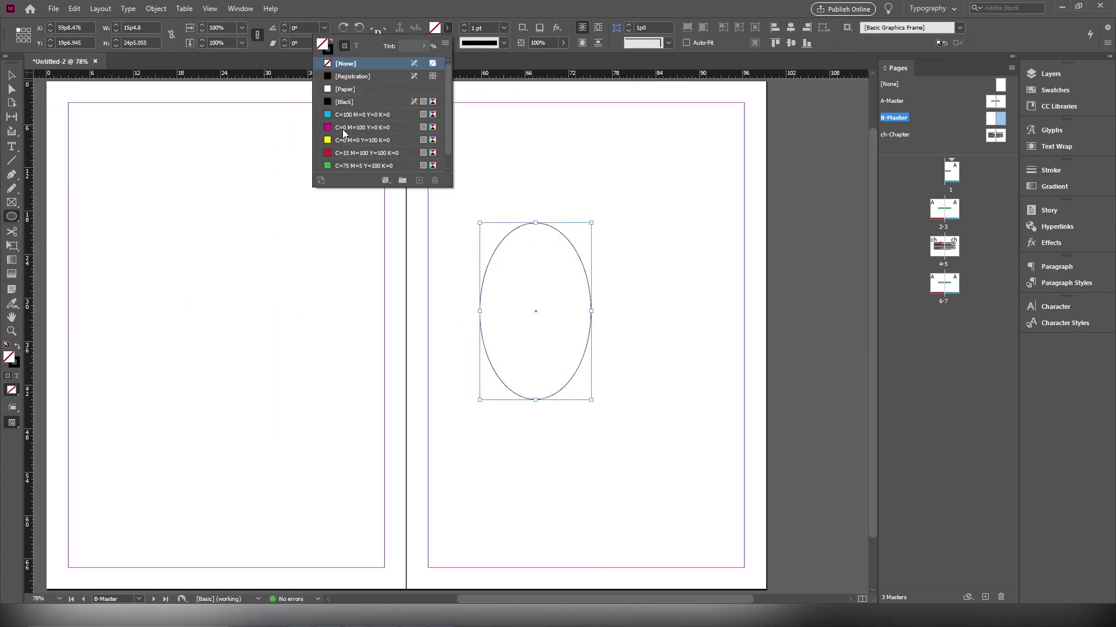
{"action": "left_click", "coordinate": [390, 145]}
Draw an ellipse about 17 by 33 picas on B-Master's left page and fill it magenta, C=0 M=100 Y=0 K=0
{"action": "left_click_drag", "start_coordinate": [239, 202], "coordinate": [115, 441]}
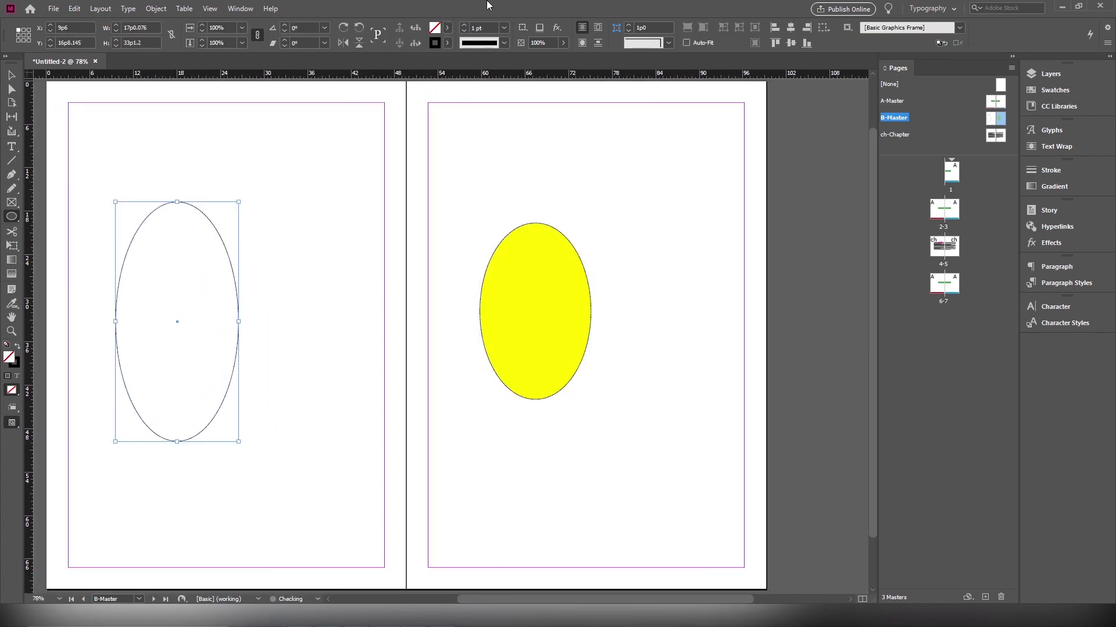
{"action": "left_click", "coordinate": [448, 29]}
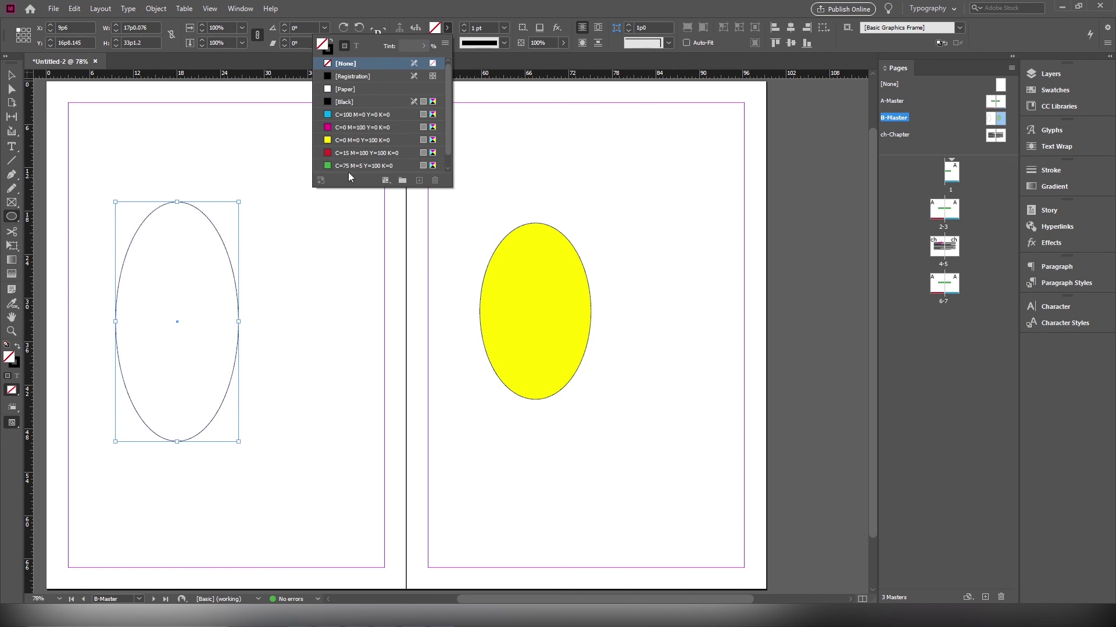
{"action": "left_click", "coordinate": [343, 130]}
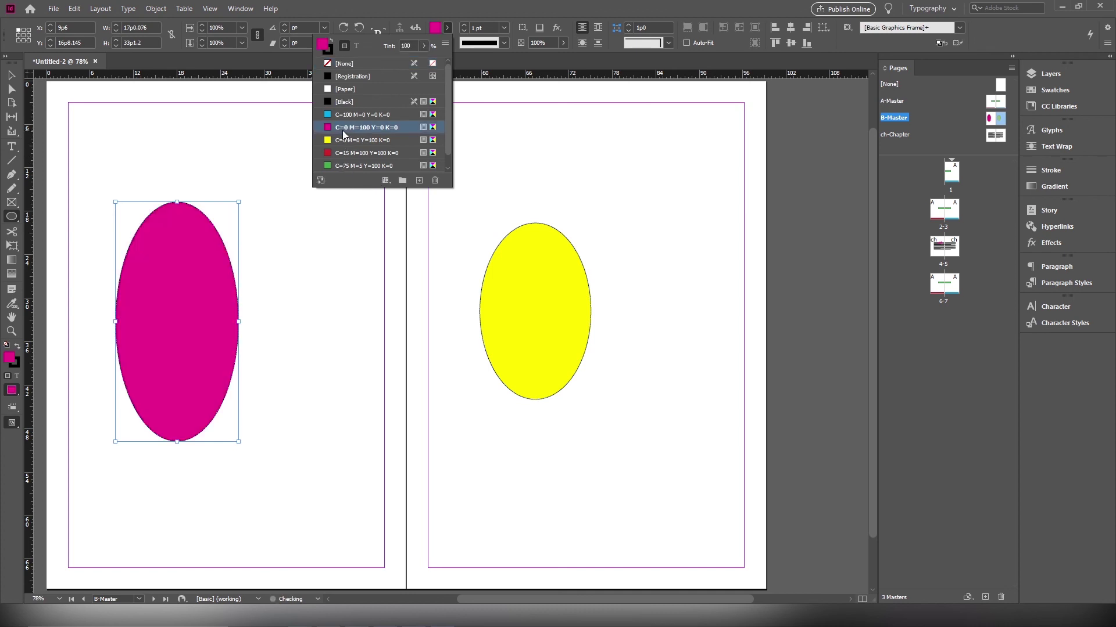
Apply B-Master to pages 2-3
{"action": "left_click", "coordinate": [944, 209]}
{"action": "right_click", "coordinate": [945, 210]}
{"action": "left_click", "coordinate": [959, 288]}
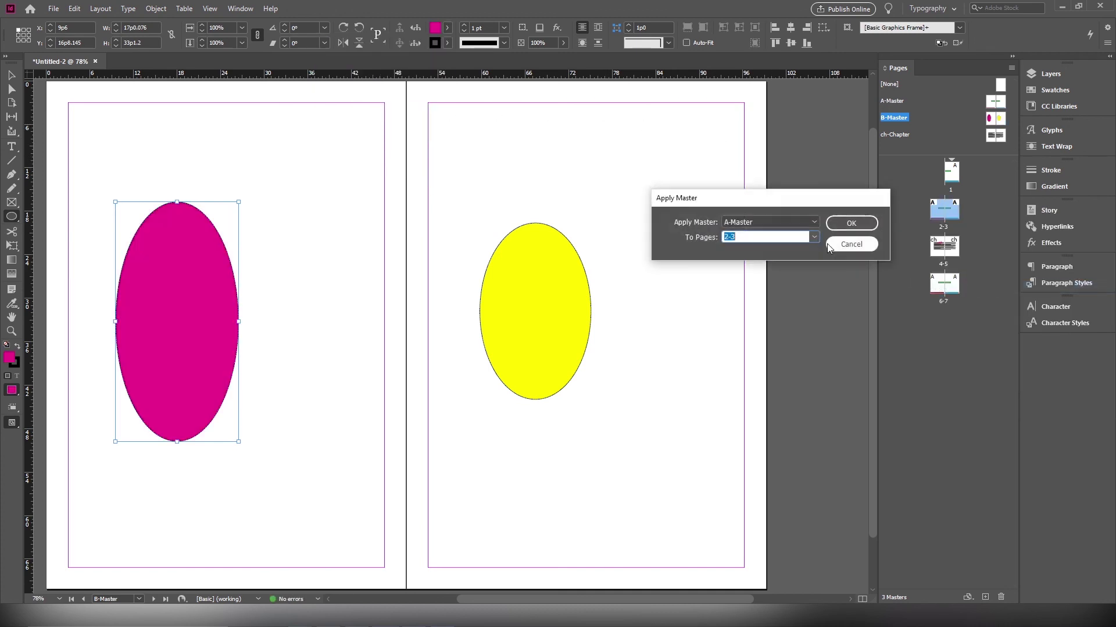
{"action": "left_click", "coordinate": [804, 223]}
{"action": "left_click", "coordinate": [778, 256]}
{"action": "left_click", "coordinate": [849, 224]}
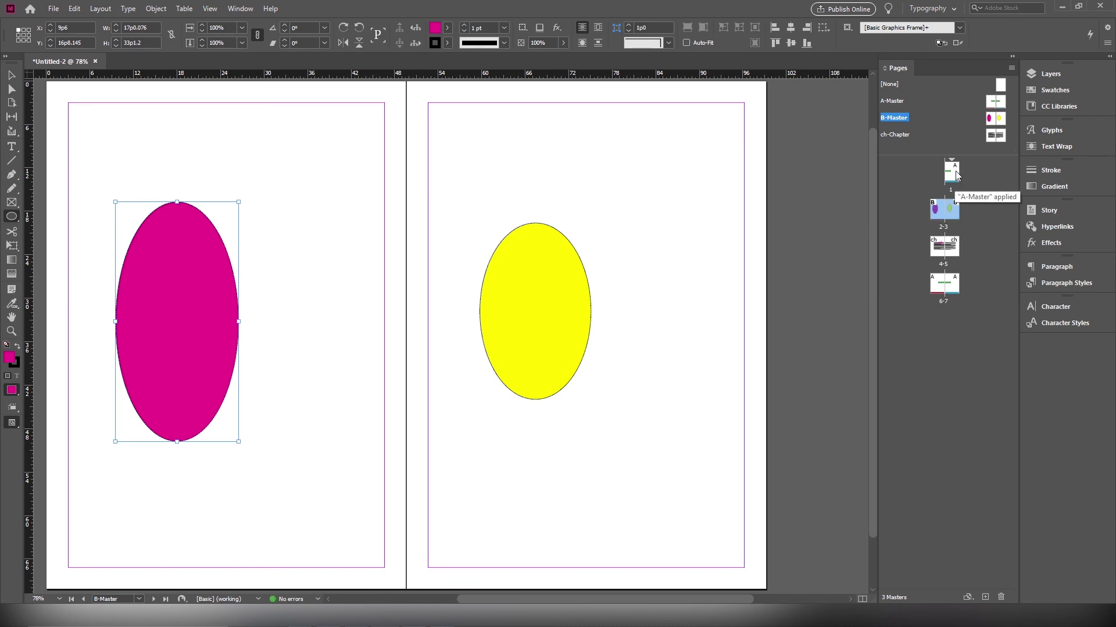
{"action": "left_click", "coordinate": [951, 316]}
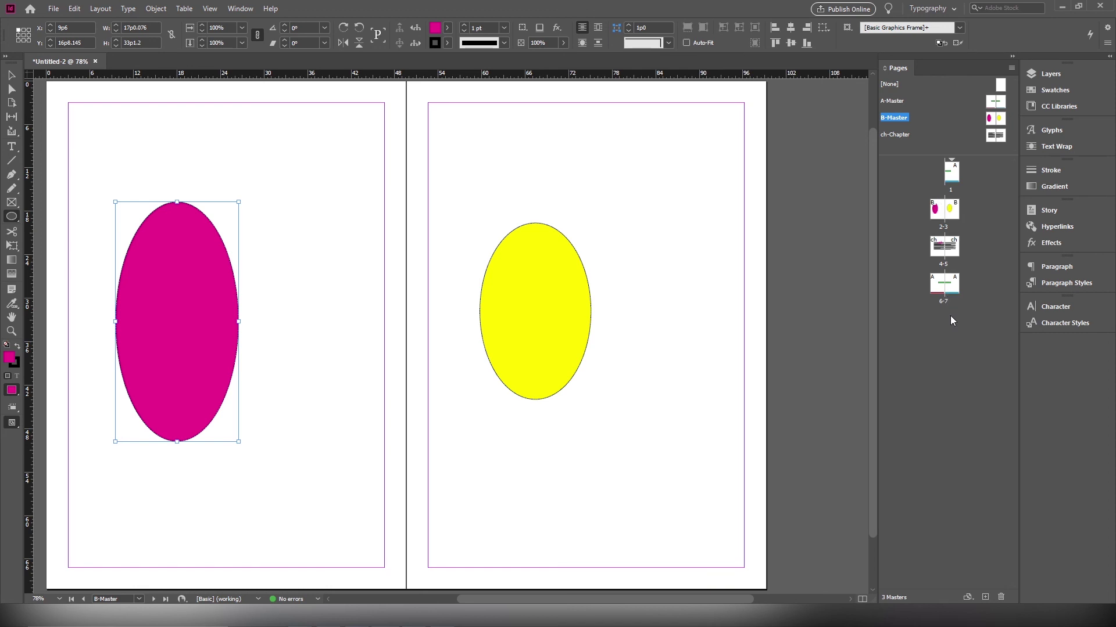
{"action": "left_click", "coordinate": [985, 596]}
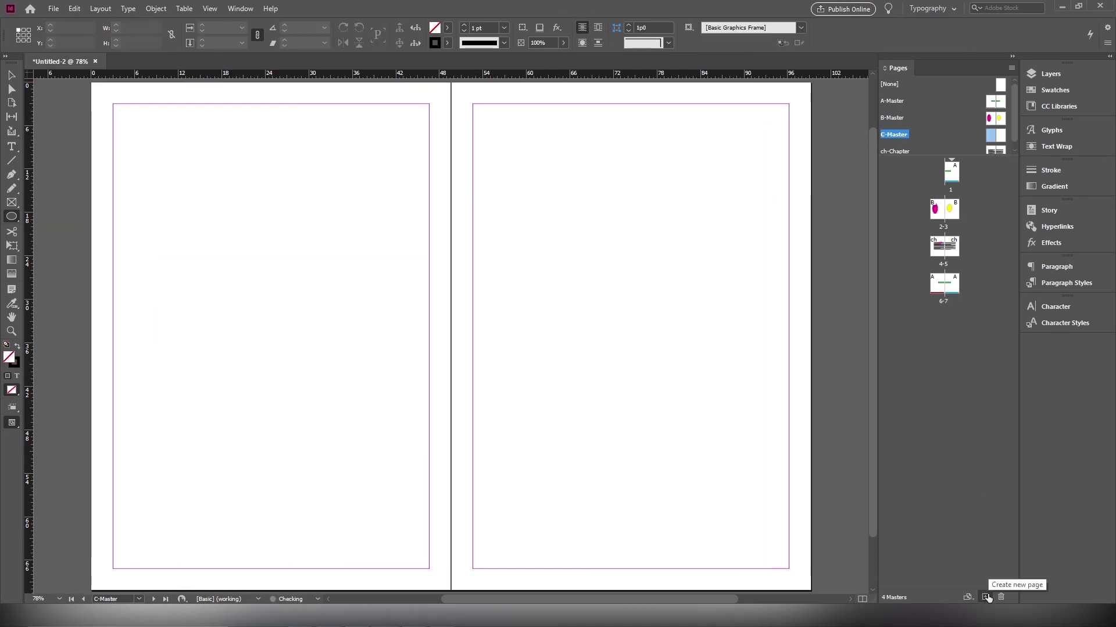
{"action": "left_click", "coordinate": [985, 597]}
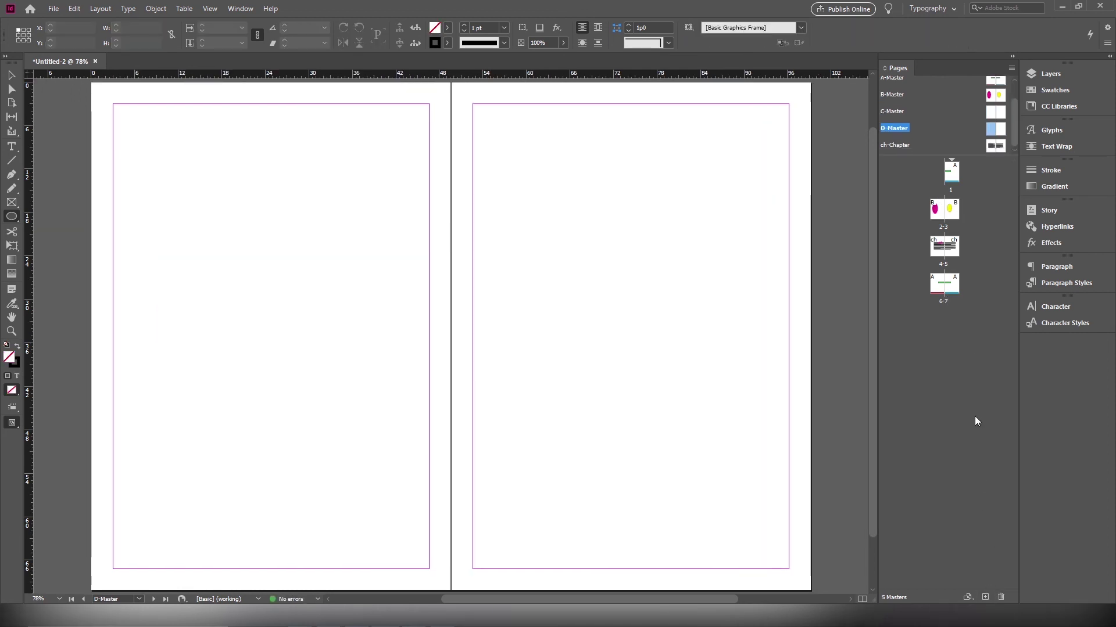
{"action": "key", "text": "ctrl+z"}
{"action": "key", "text": "ctrl+z"}
Insert two A-Master pages after page 1 and two B-Master pages after page 5
{"action": "left_click", "coordinate": [978, 190]}
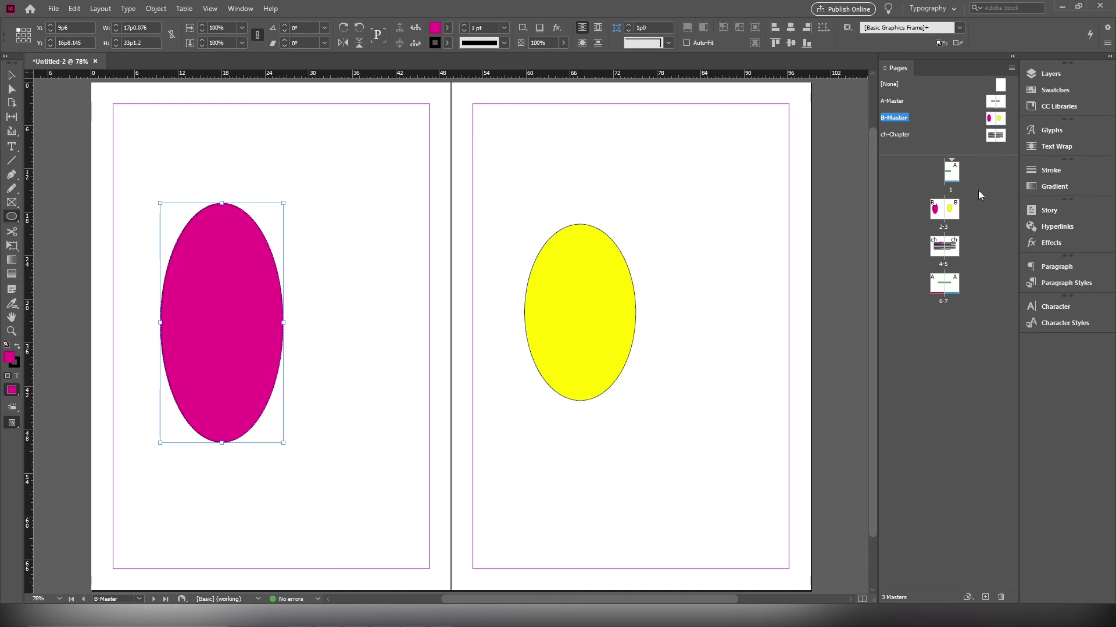
{"action": "left_click", "coordinate": [951, 174]}
{"action": "left_click", "coordinate": [985, 597]}
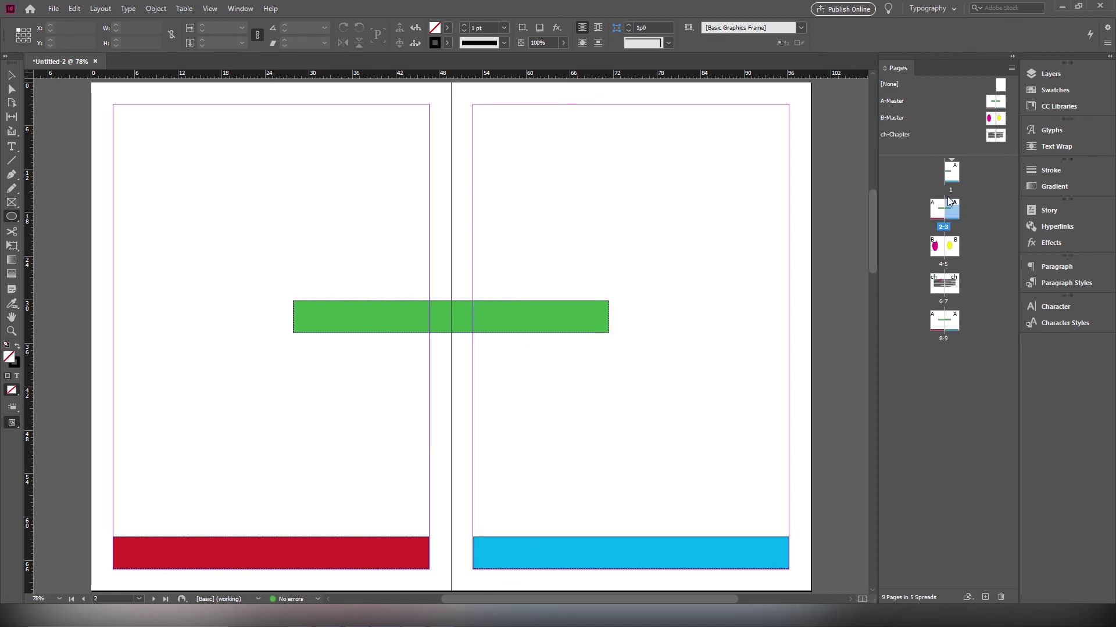
{"action": "double_click", "coordinate": [958, 249]}
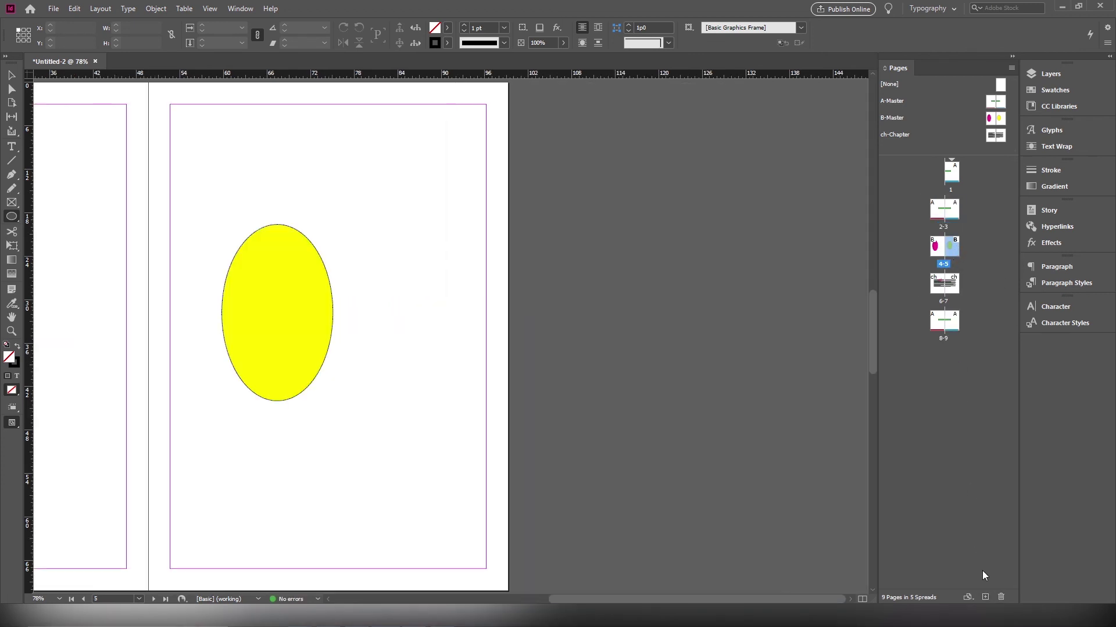
{"action": "left_click", "coordinate": [985, 597]}
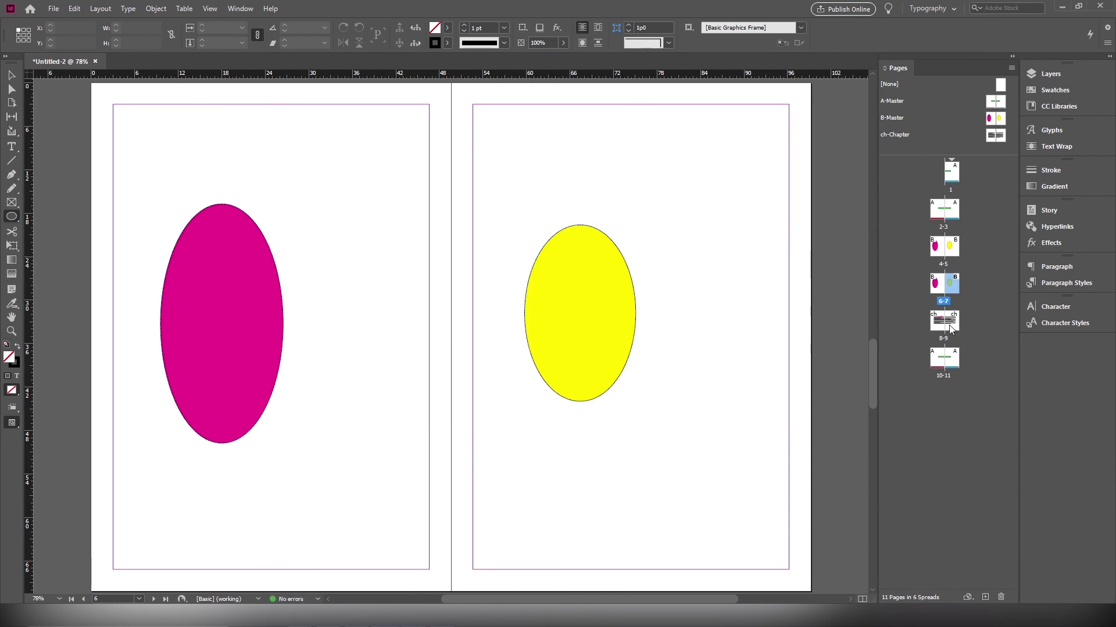
Insert two pages based on the ch-Chapter master after page 9
{"action": "double_click", "coordinate": [951, 328]}
{"action": "left_click", "coordinate": [985, 597]}
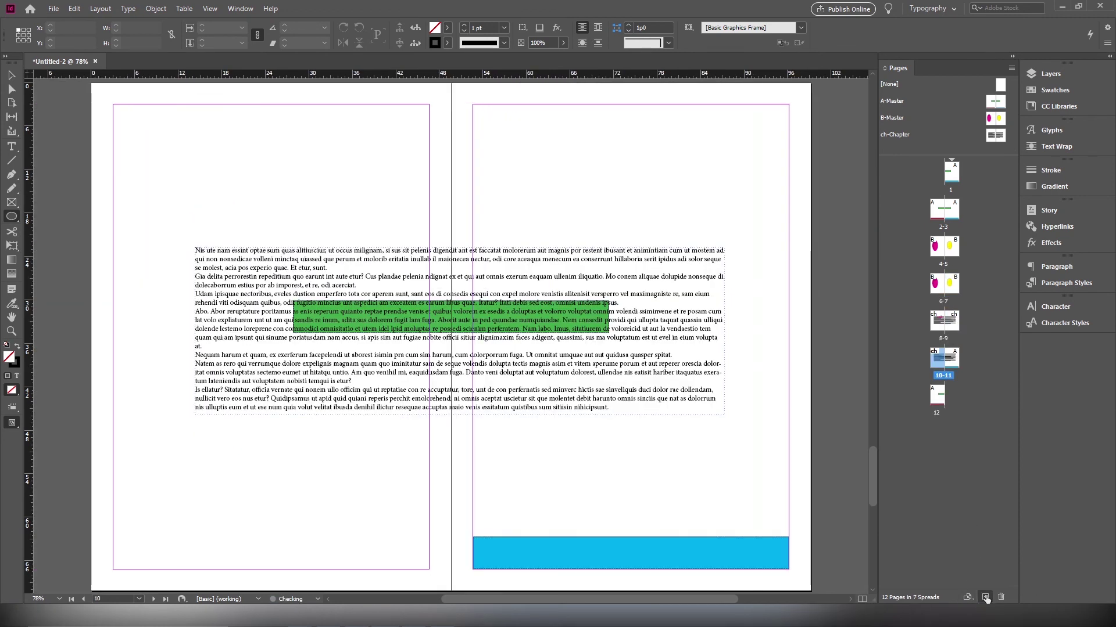
{"action": "left_click", "coordinate": [986, 598]}
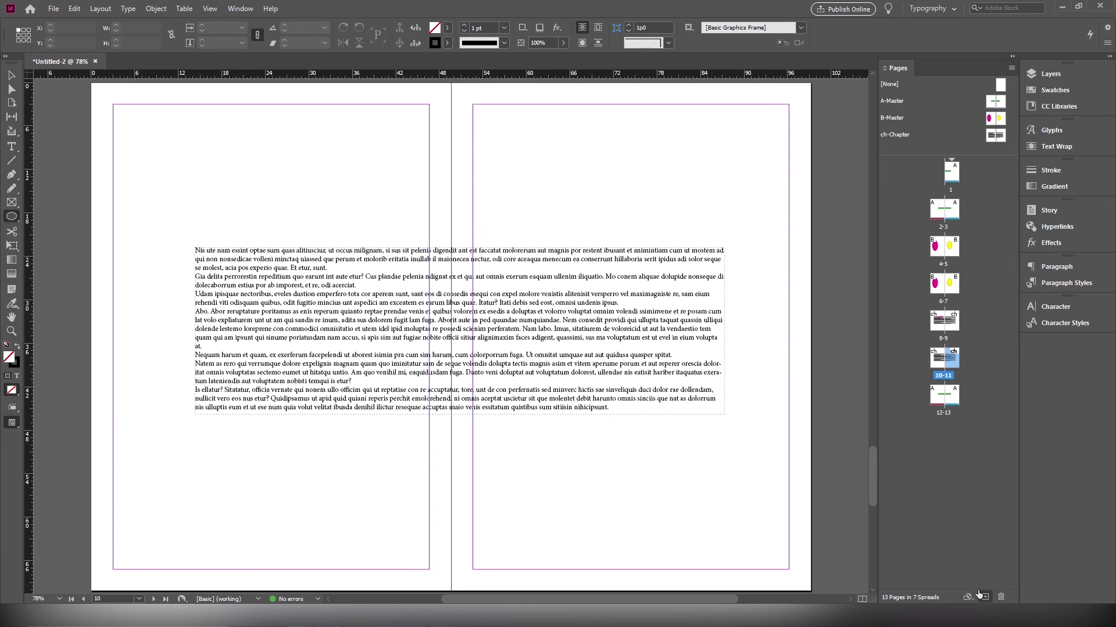